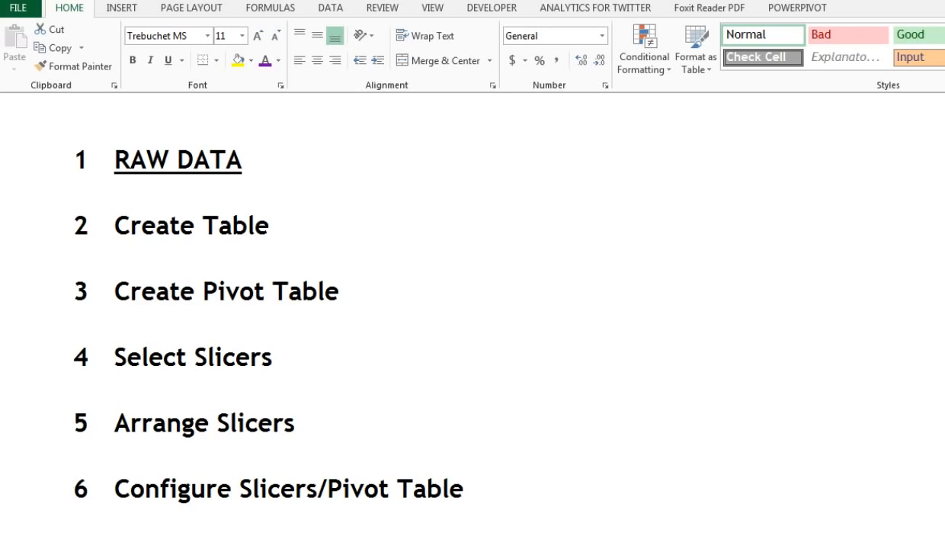
- Format the raw data table with the orange light table style that has a solid header row
key(ctrl+Page_Down)
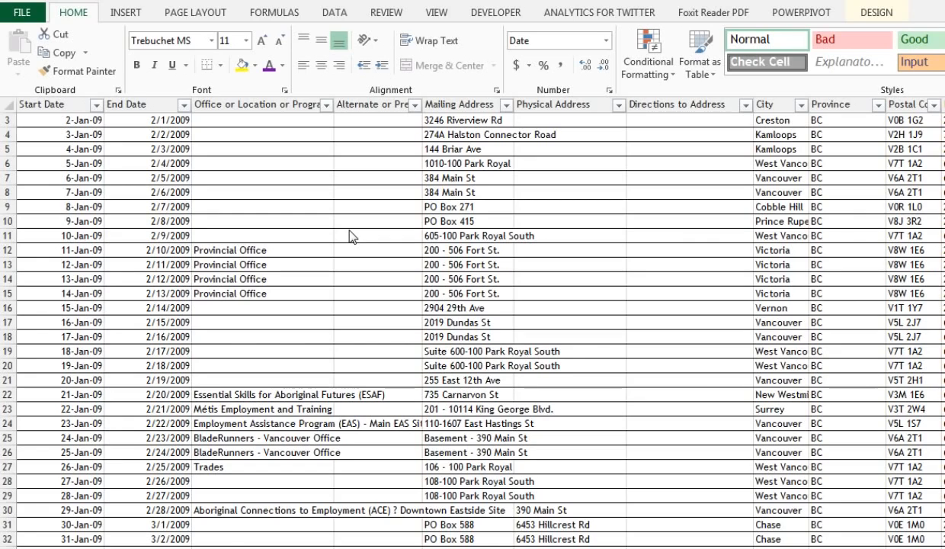
click(75, 13)
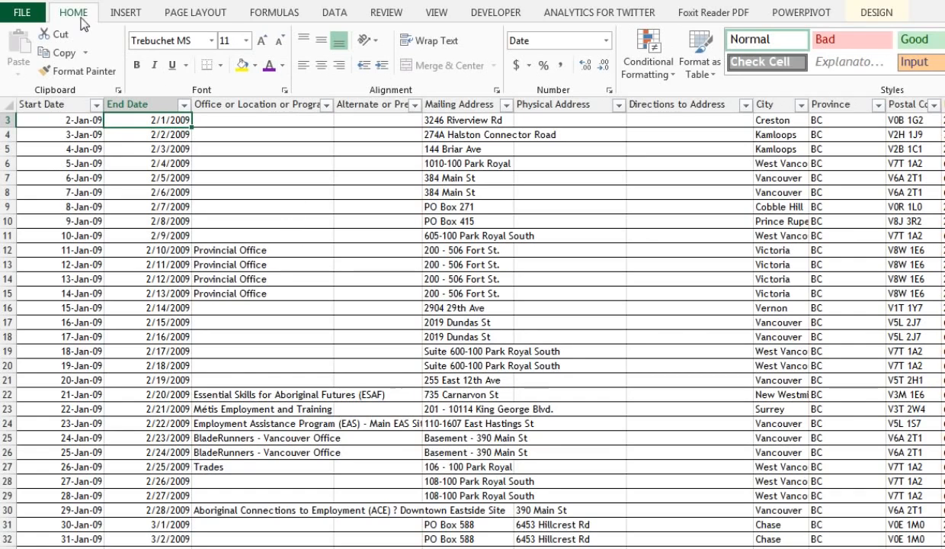
click(466, 233)
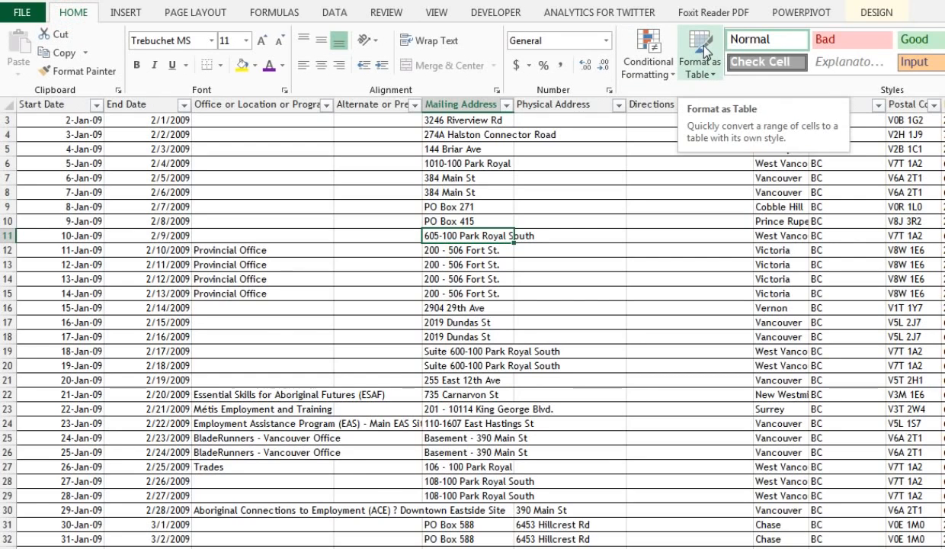
click(715, 76)
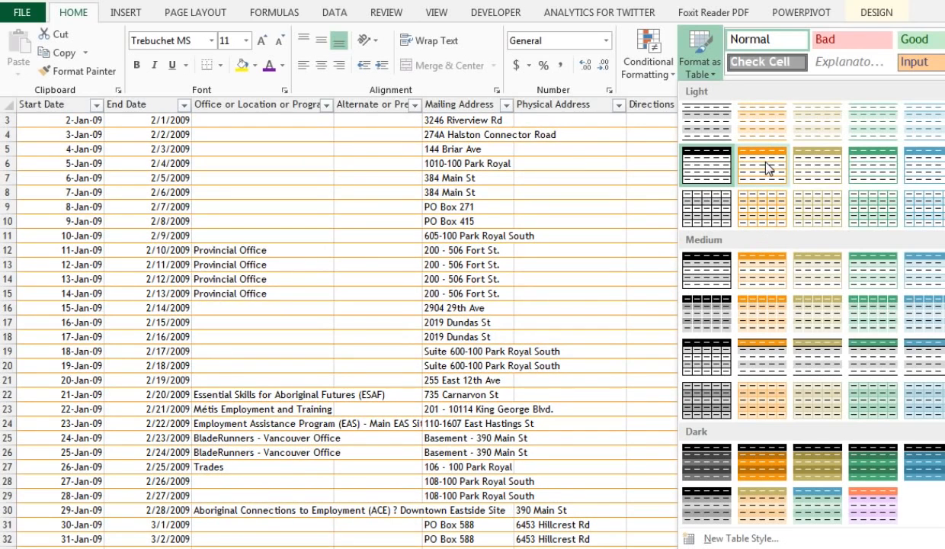
click(762, 168)
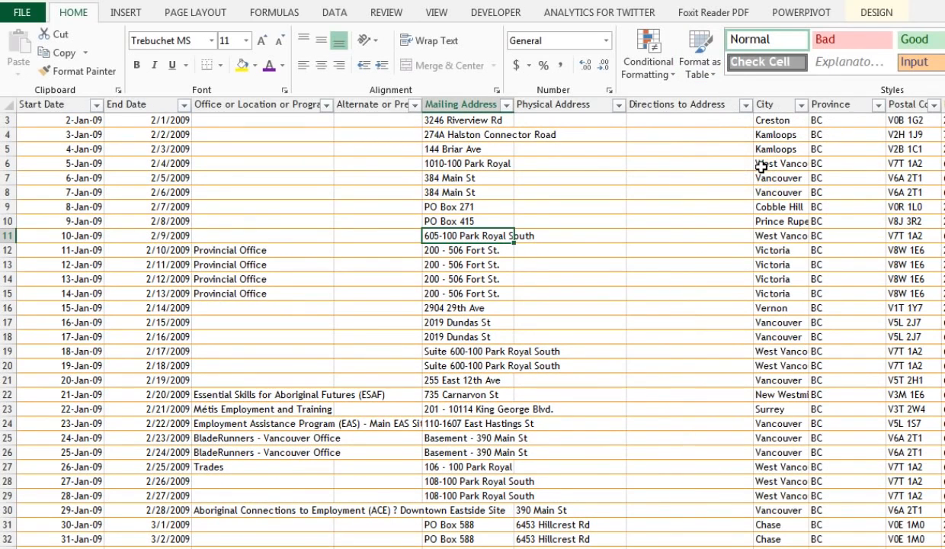
scroll(554, 235, up, 1)
click(553, 234)
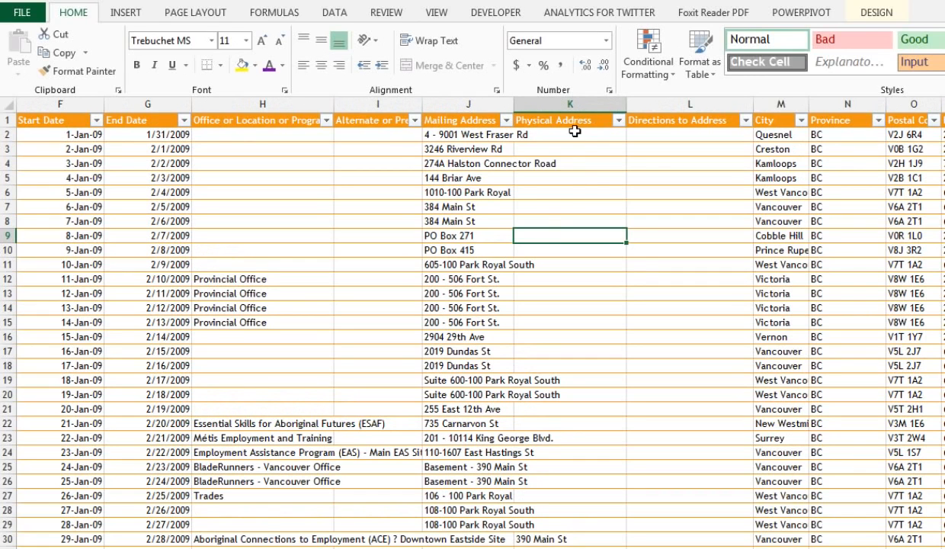
- Create a PivotTable from Table2 on a new worksheet
scroll(626, 254, down, 1)
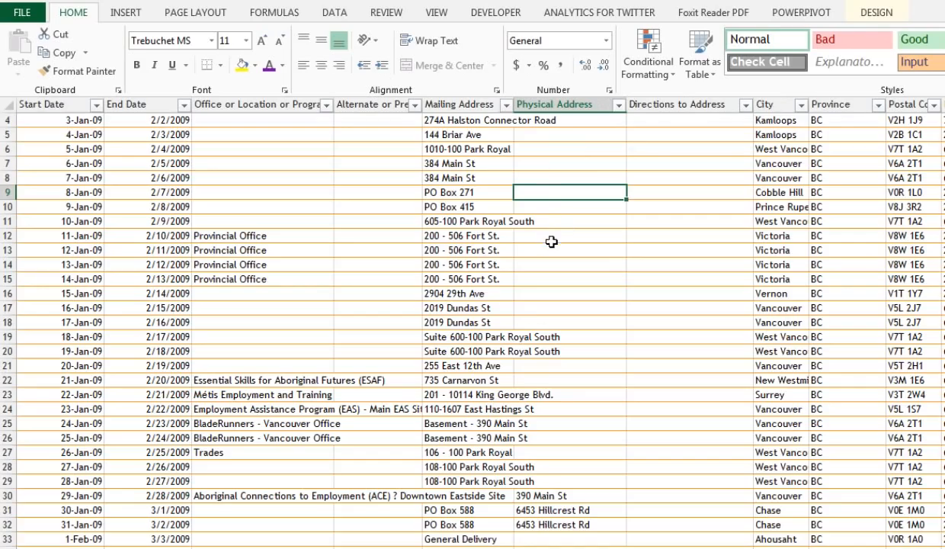
scroll(551, 242, down, 3)
scroll(551, 243, up, 2)
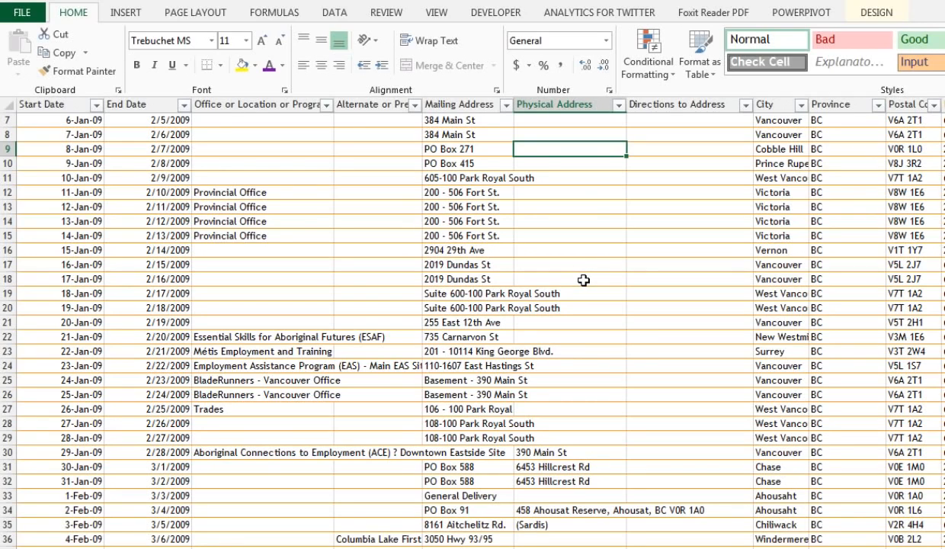
scroll(237, 318, up, 2)
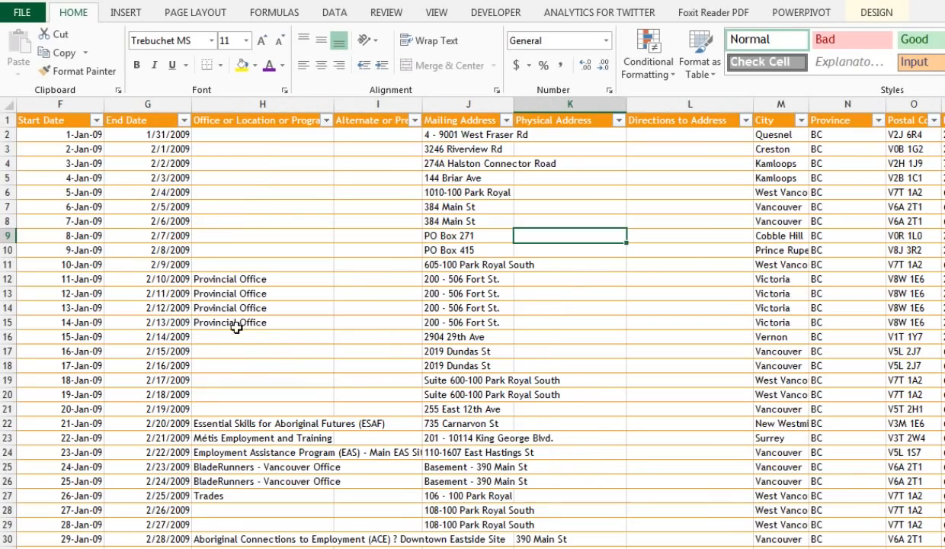
click(126, 13)
click(35, 43)
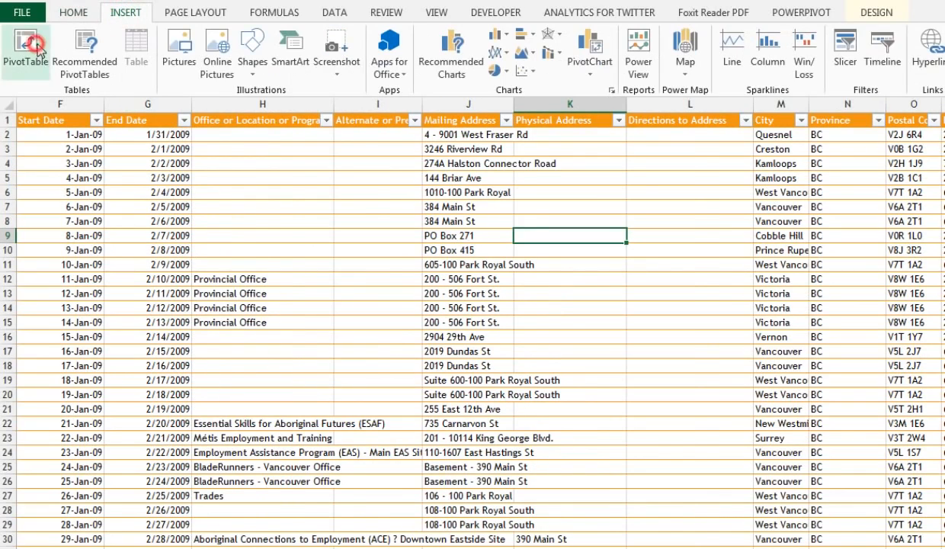
click(895, 264)
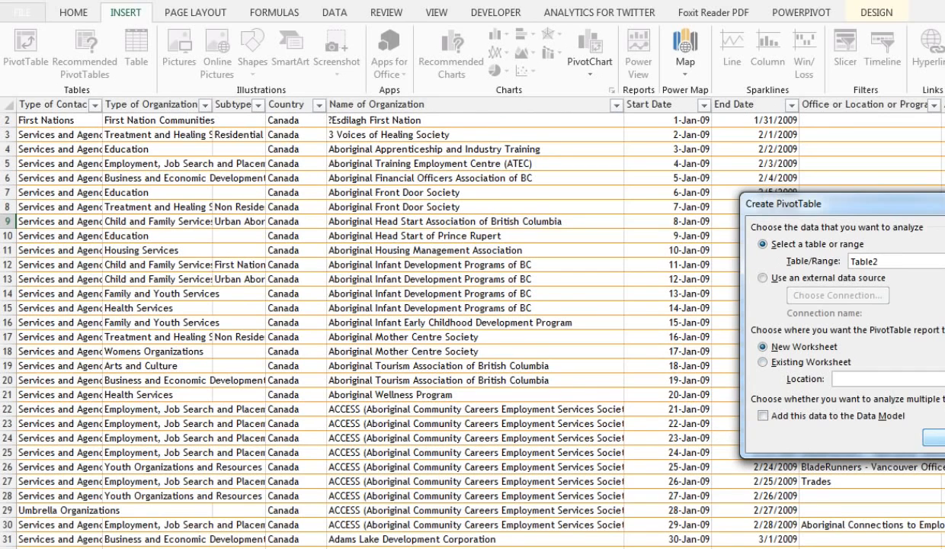
click(936, 439)
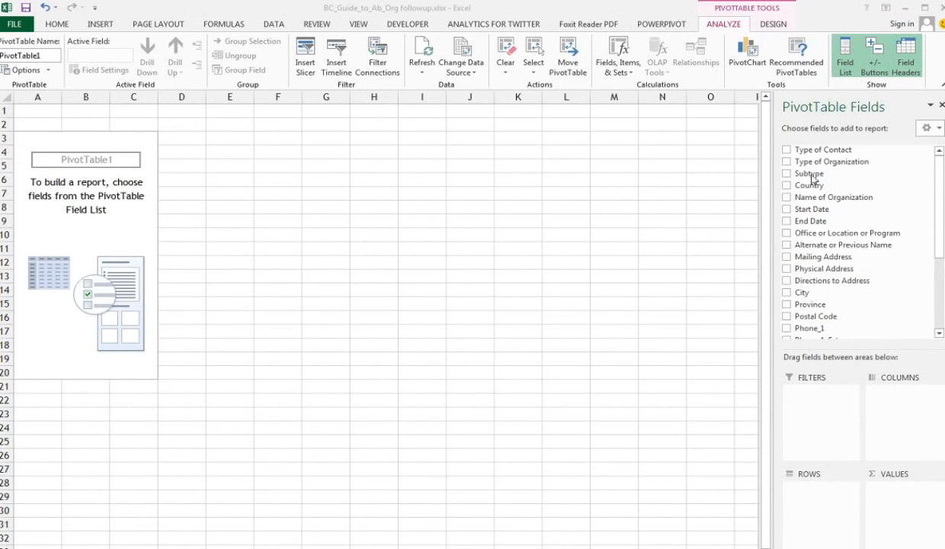
- Add Type of Contact to the PivotTable rows and the count of Type of Organization to its values
click(787, 151)
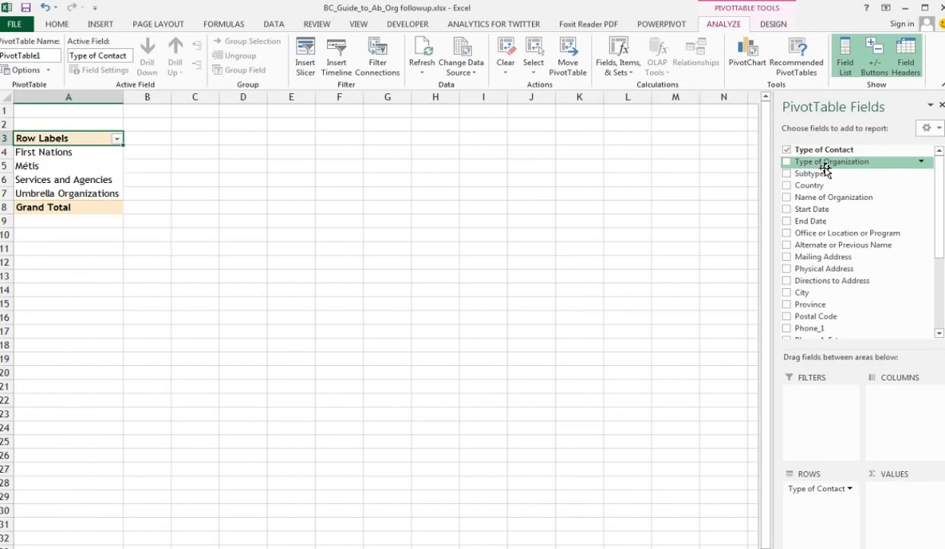
drag(829, 161, 876, 491)
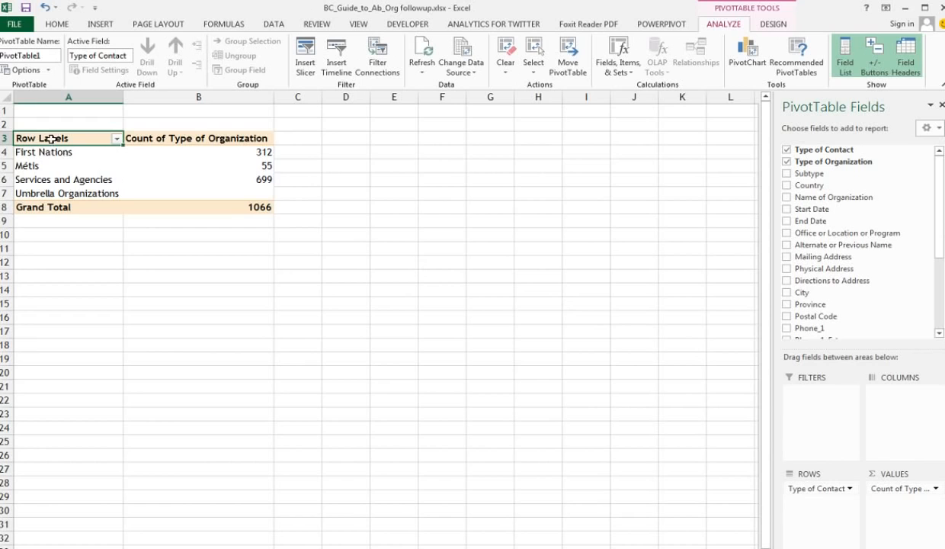
- Show the formula bar, rename the PivotTable headers to Group and Type of Organization, and narrow column B
click(358, 27)
click(193, 47)
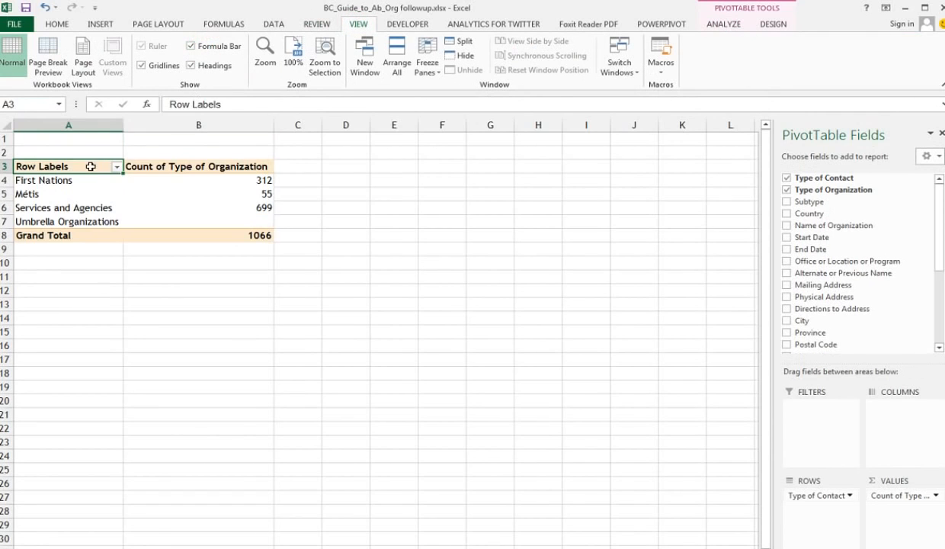
click(176, 166)
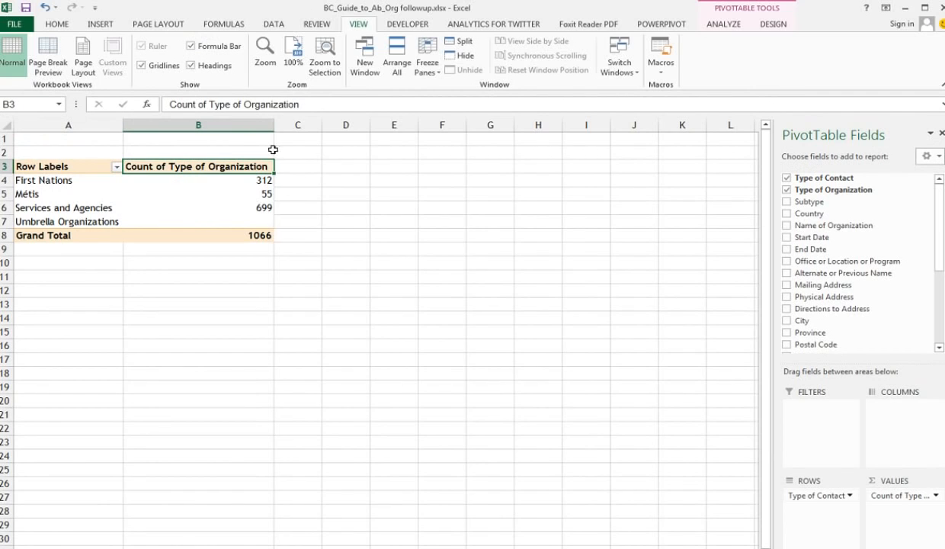
drag(273, 125, 224, 125)
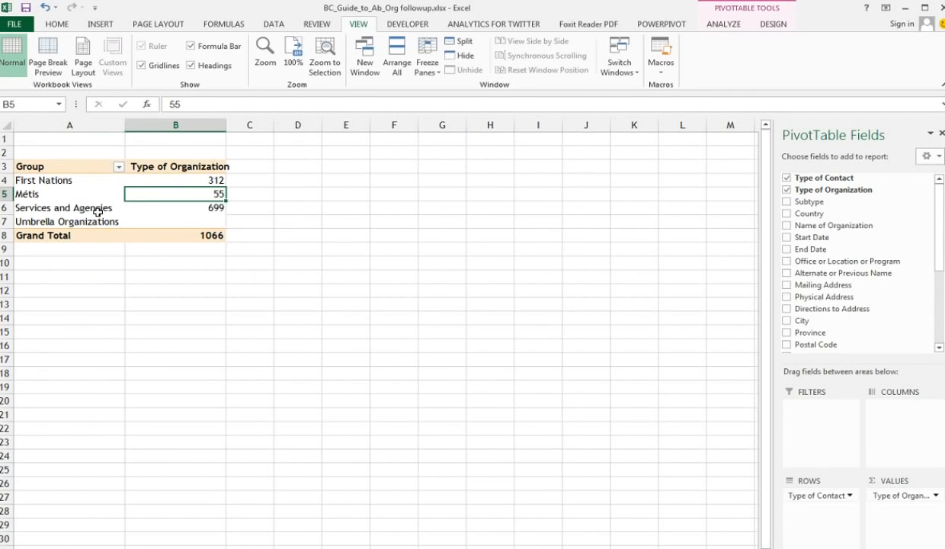
click(163, 196)
click(318, 198)
click(100, 24)
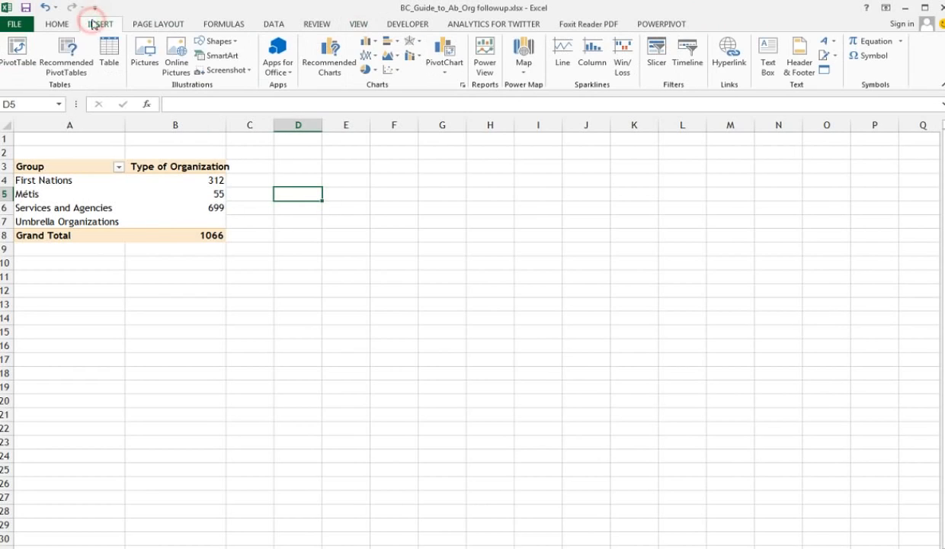
click(658, 53)
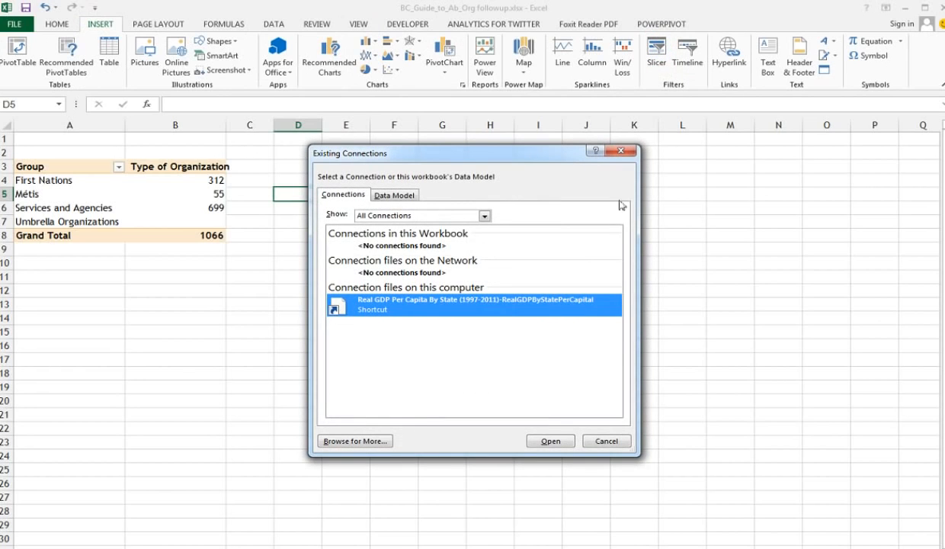
click(600, 441)
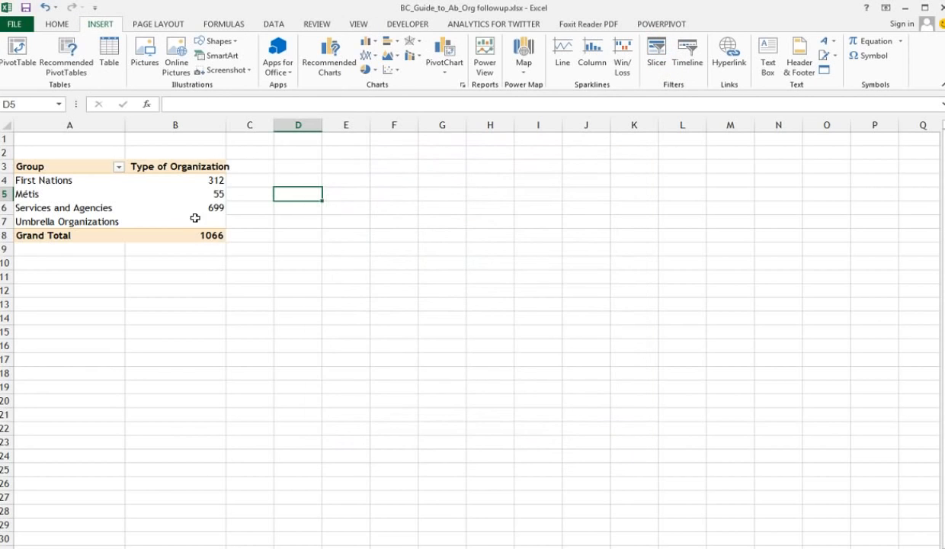
- Review the fields available as slicers for the PivotTable and the Start Date and End Date timelines on the finished dashboard
click(169, 192)
double_click(94, 24)
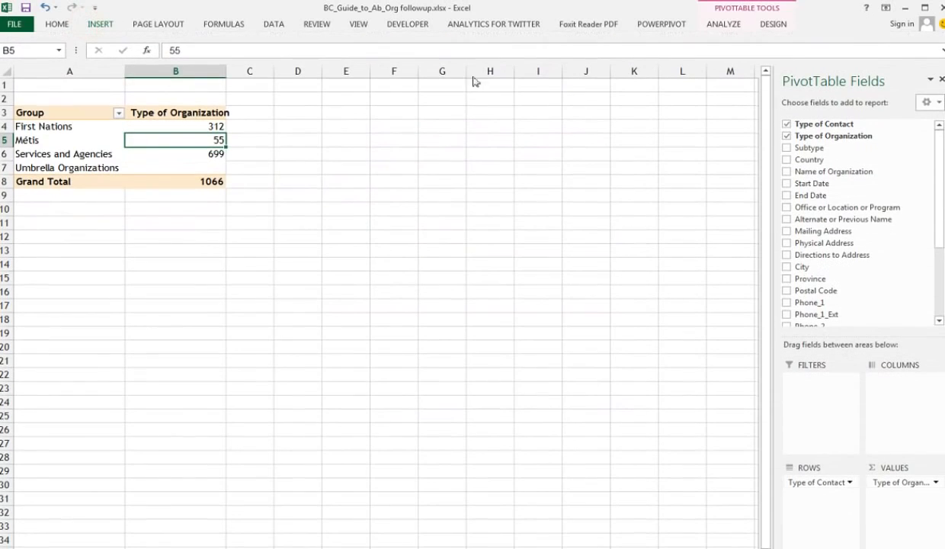
click(437, 167)
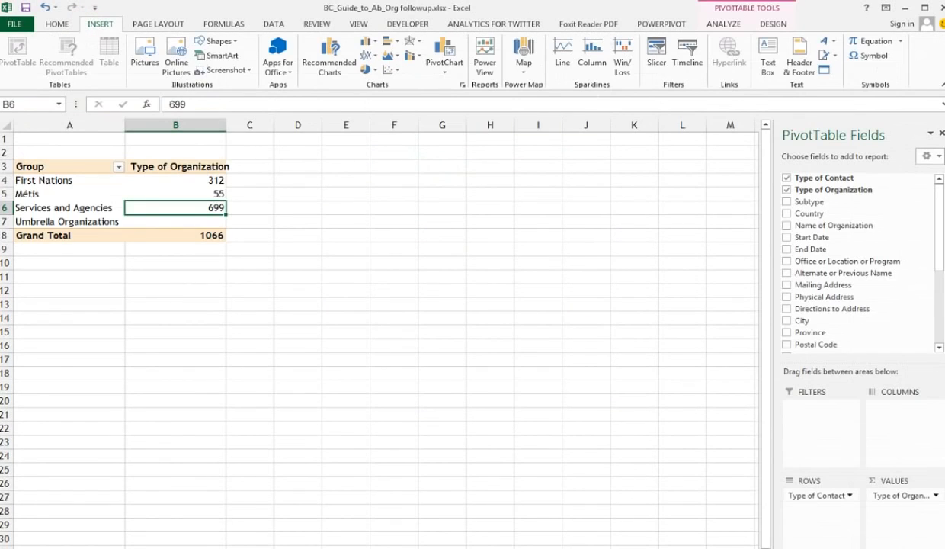
click(658, 57)
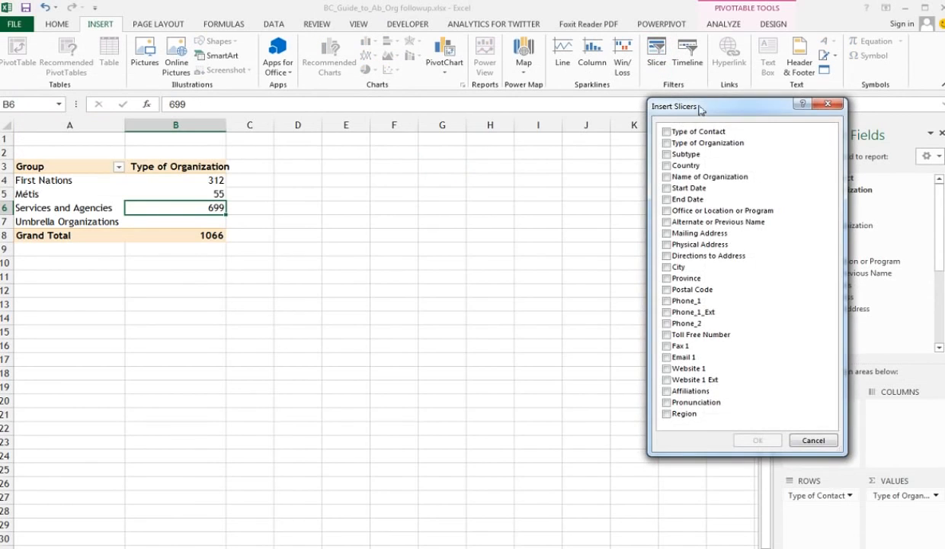
drag(678, 108, 579, 122)
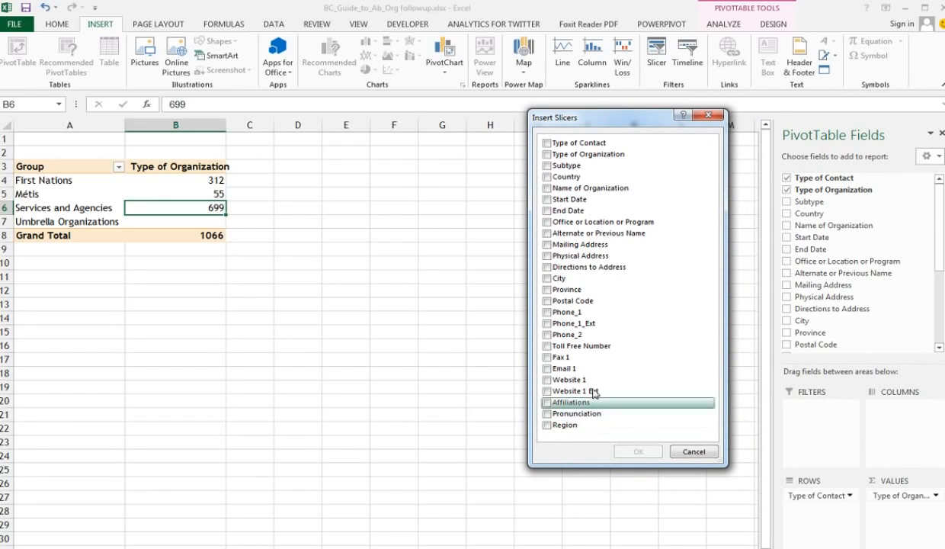
drag(600, 121, 774, 69)
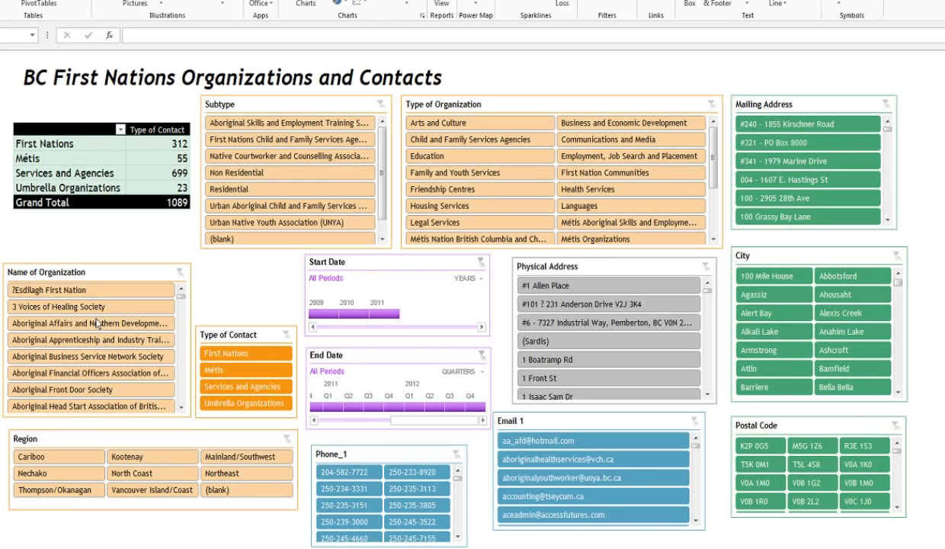
click(386, 264)
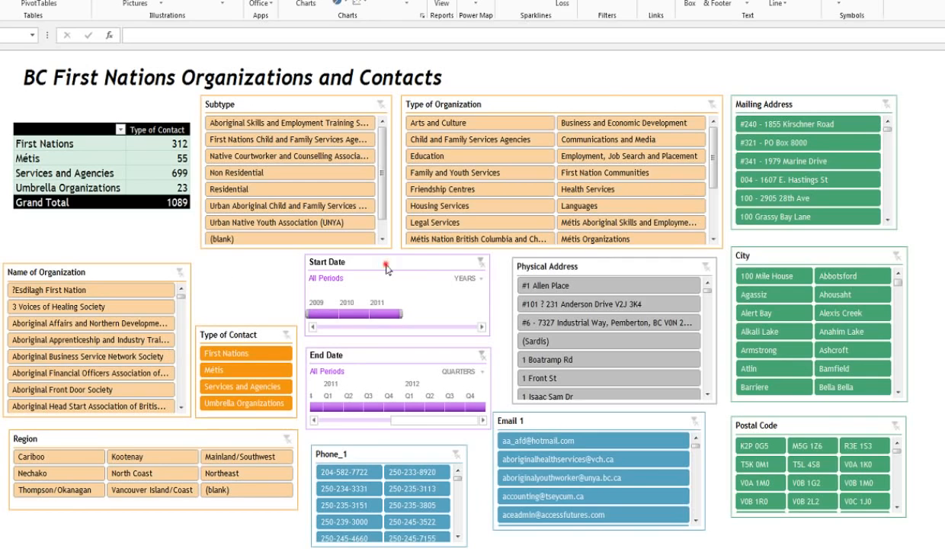
click(401, 363)
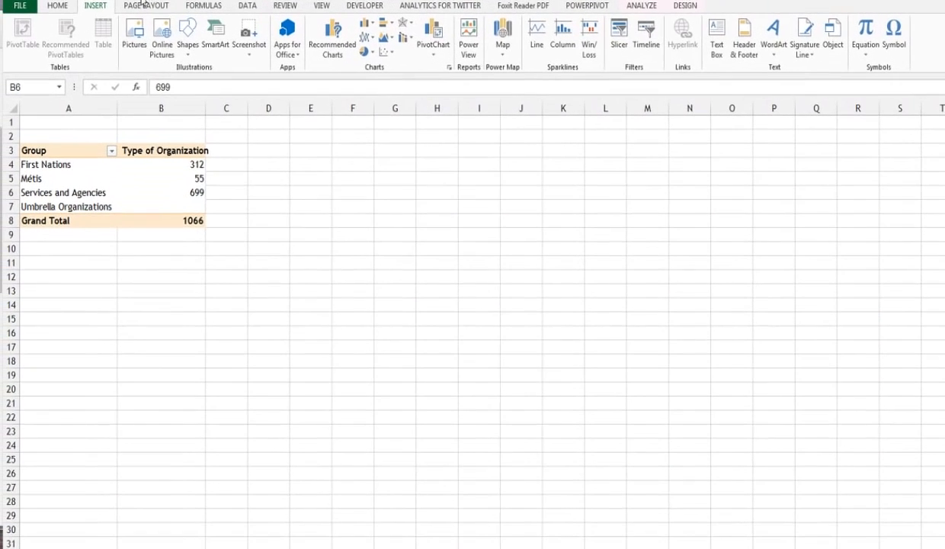
- Insert slicers for Subtype, Mailing Address, Physical Address, City and Phone_1 on the PivotTable
click(97, 6)
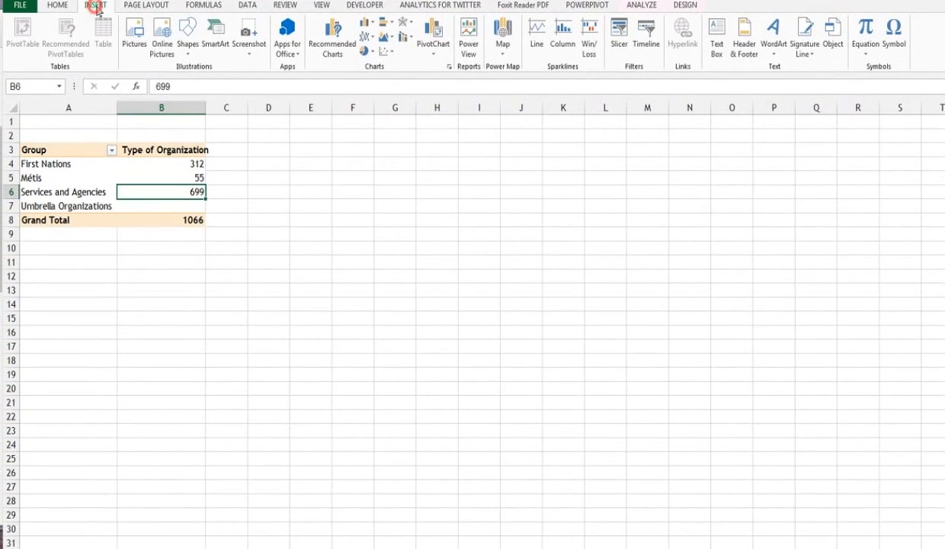
click(619, 34)
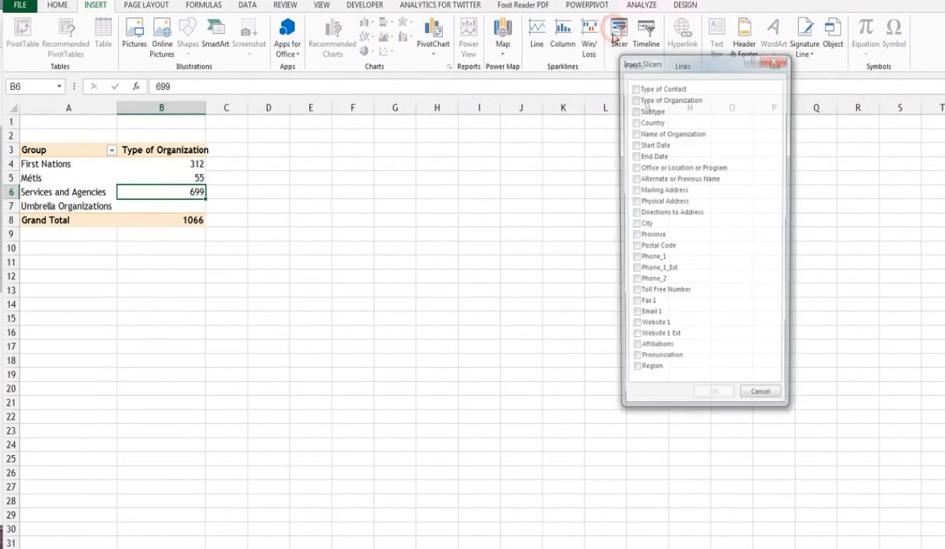
click(635, 111)
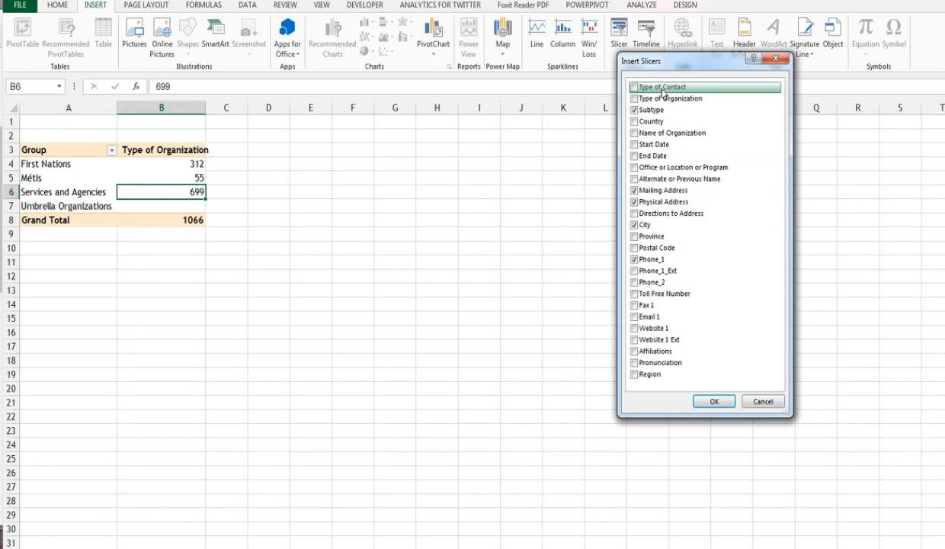
click(710, 399)
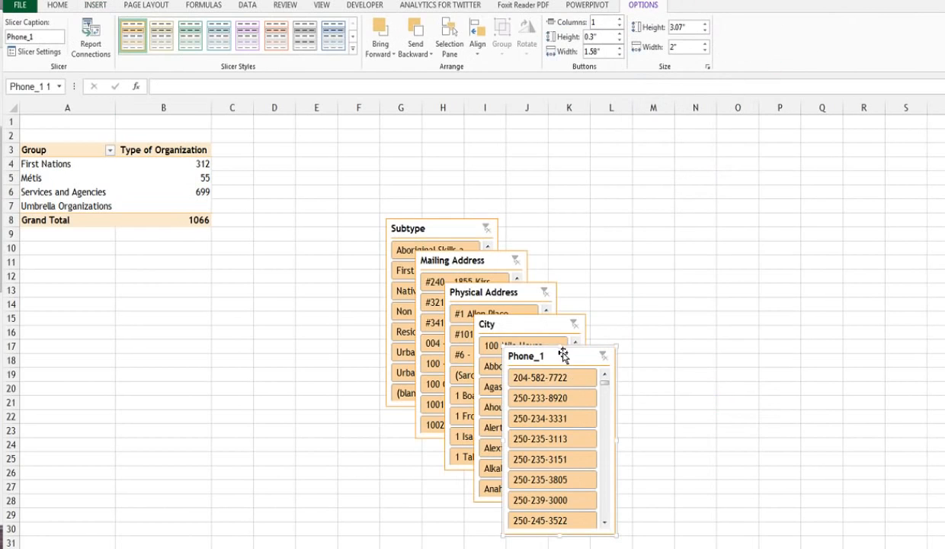
- Separate the slicers: City below the PivotTable, Subtype over columns D–F, Physical Address over G–I, Mailing Address over J–L and Phone_1 over N–P
drag(562, 353, 742, 190)
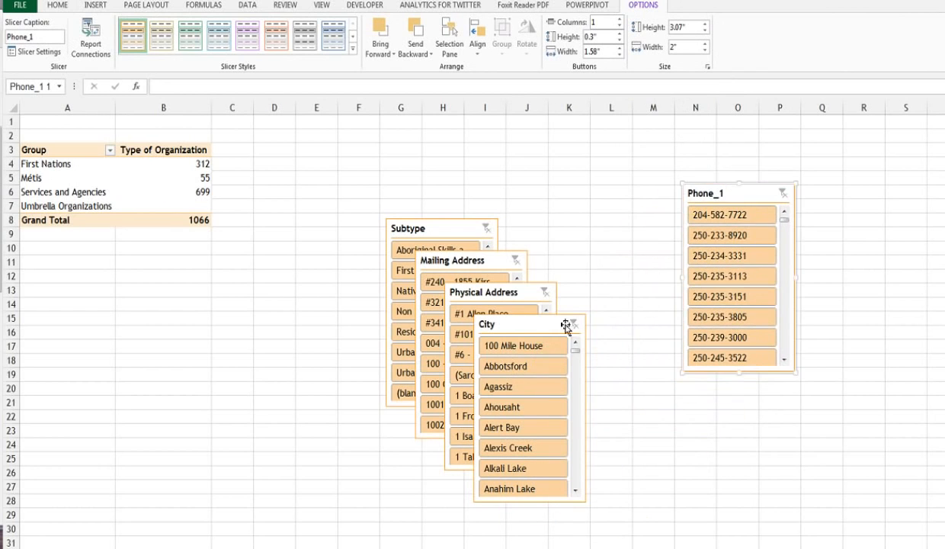
click(535, 321)
drag(516, 302, 180, 270)
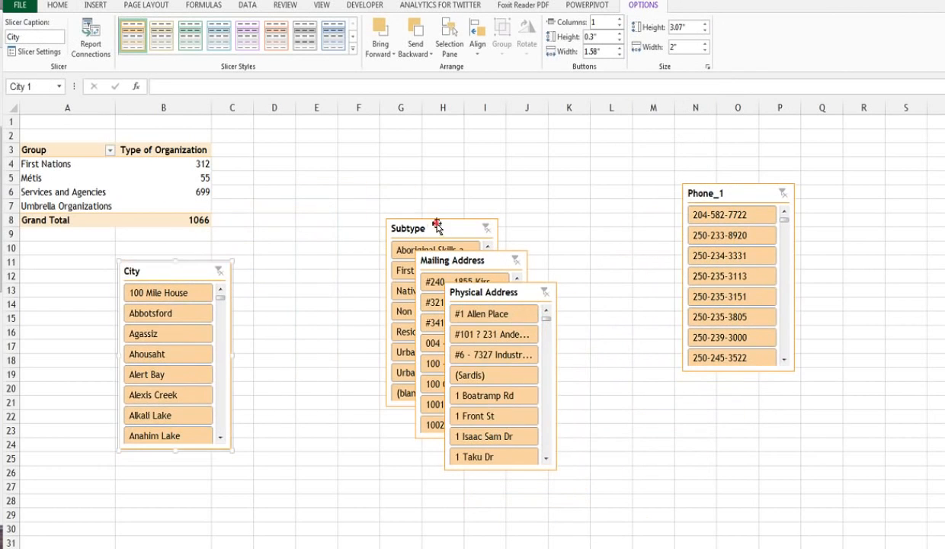
drag(425, 225, 316, 146)
drag(453, 256, 554, 154)
drag(500, 300, 427, 351)
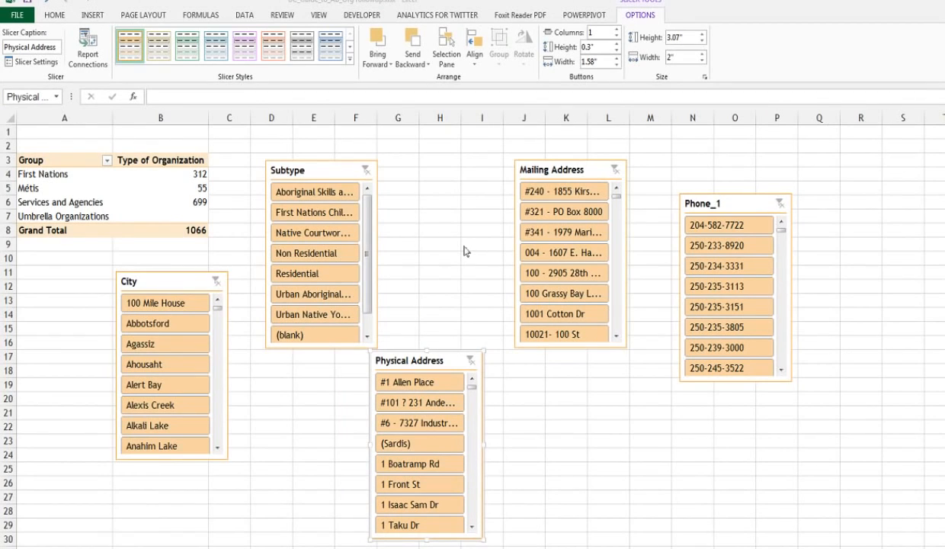
click(148, 192)
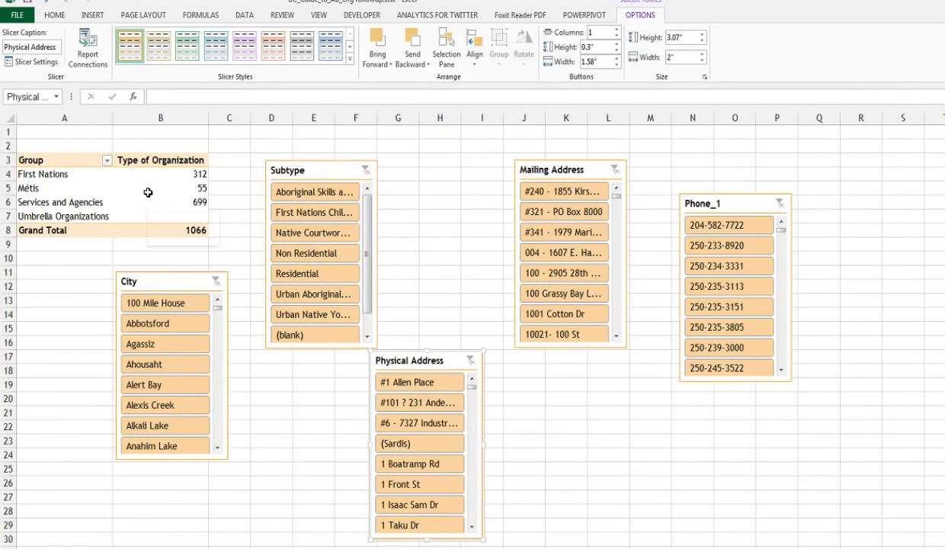
- Examine the contextual tools available for the PivotTable and the options available for the Mailing Address slicer
click(134, 190)
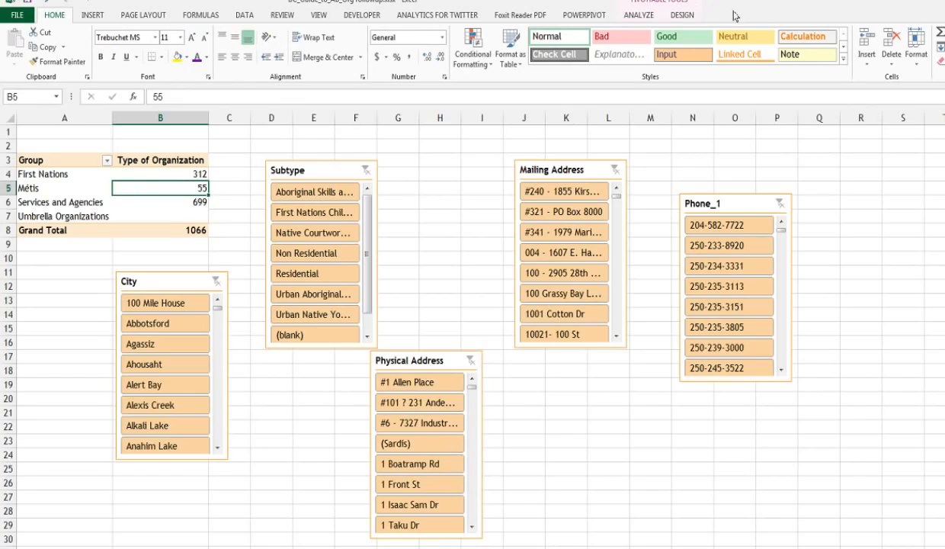
drag(734, 15, 604, 48)
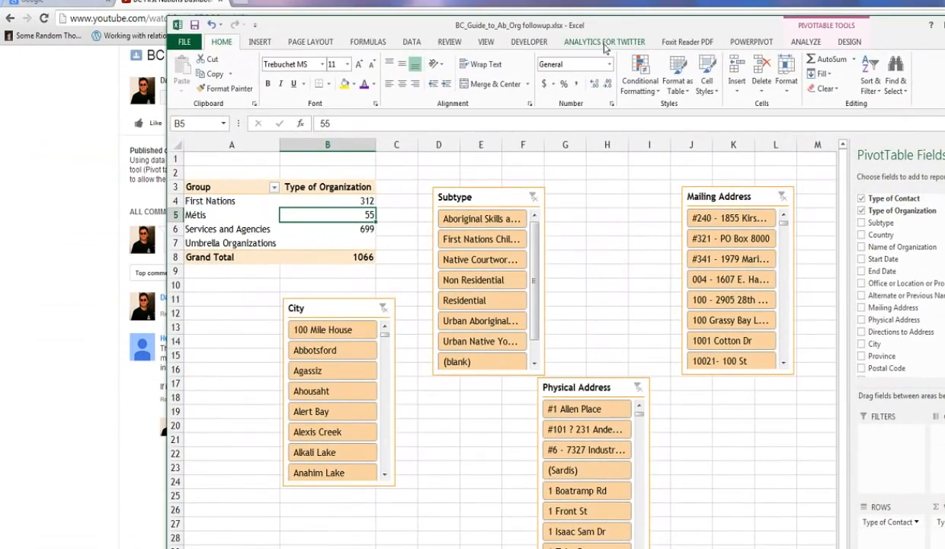
click(813, 42)
click(852, 42)
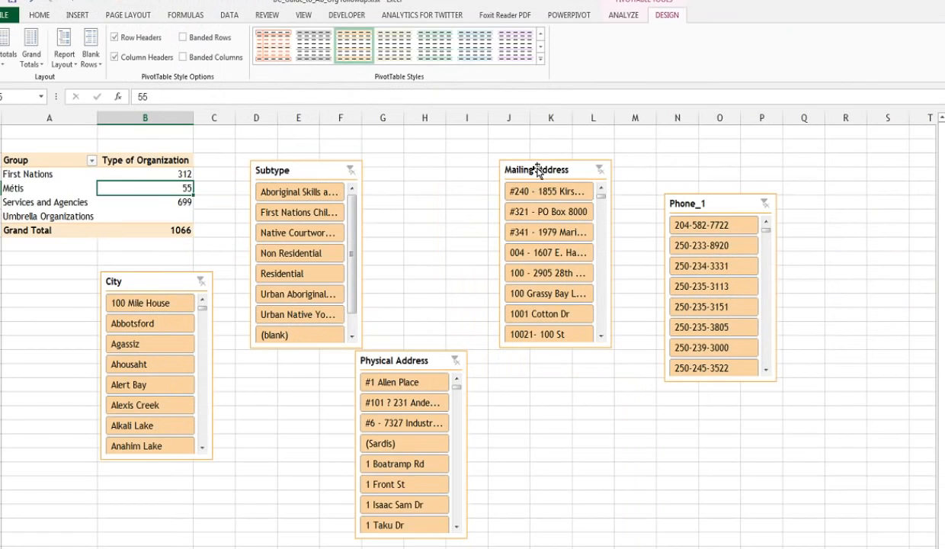
click(720, 196)
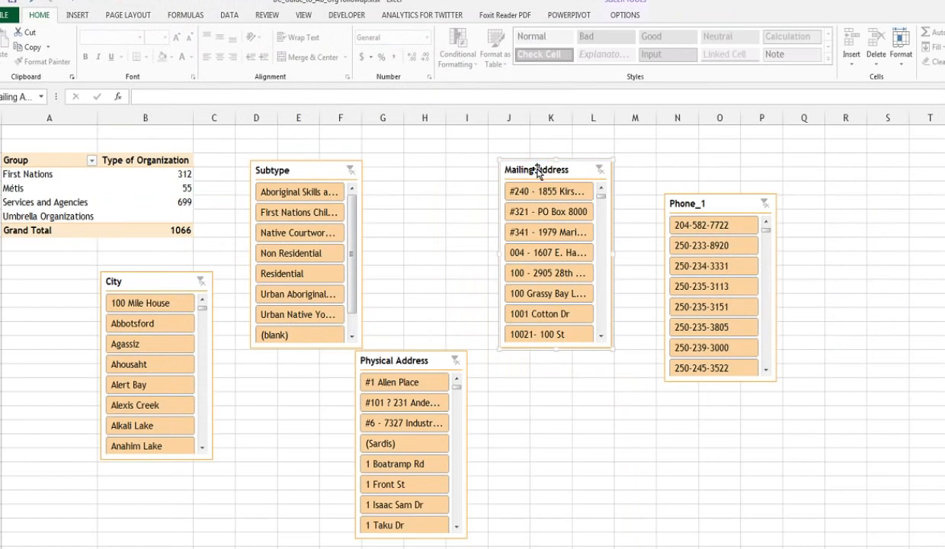
click(624, 15)
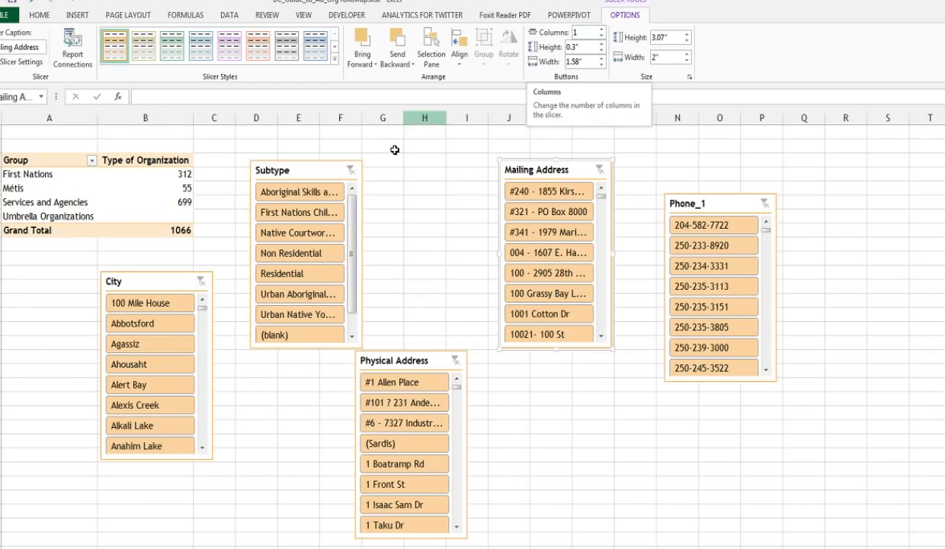
- Widen the Subtype slicer to about 4.33", move it beside the PivotTable, lay its buttons out in 2 columns and trim its empty height
click(301, 171)
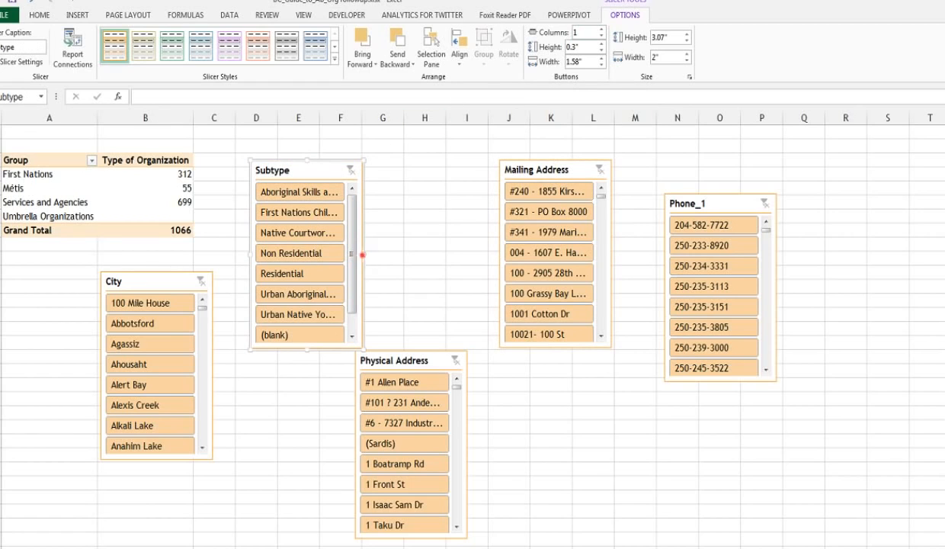
drag(362, 254, 492, 263)
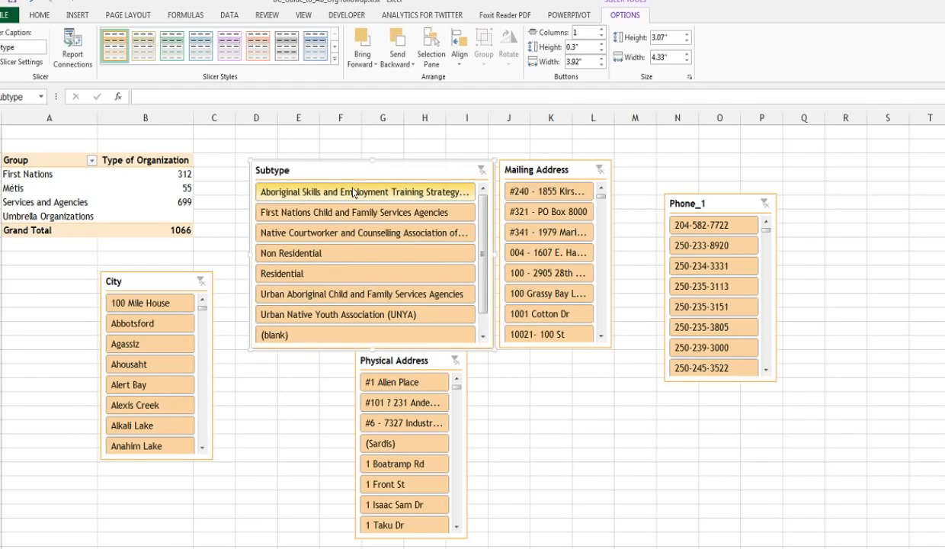
drag(316, 158, 279, 138)
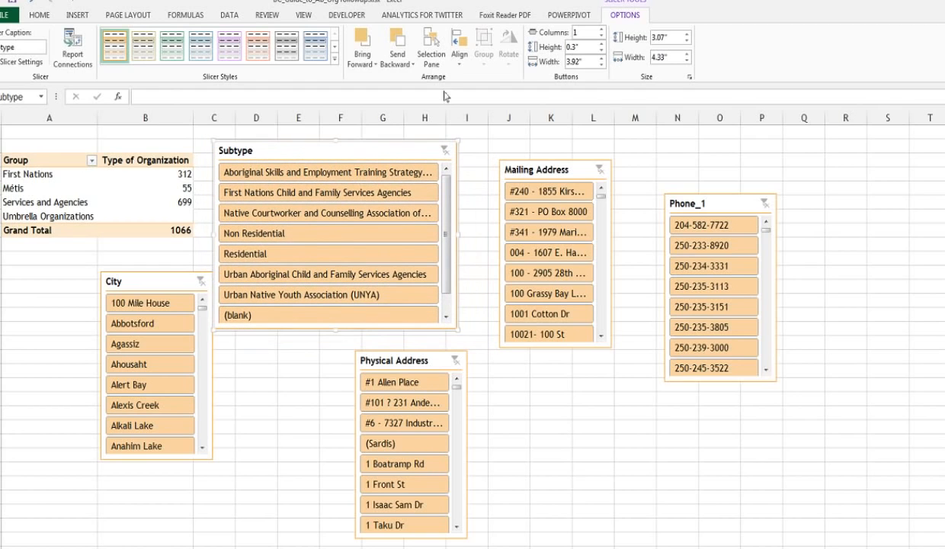
click(601, 28)
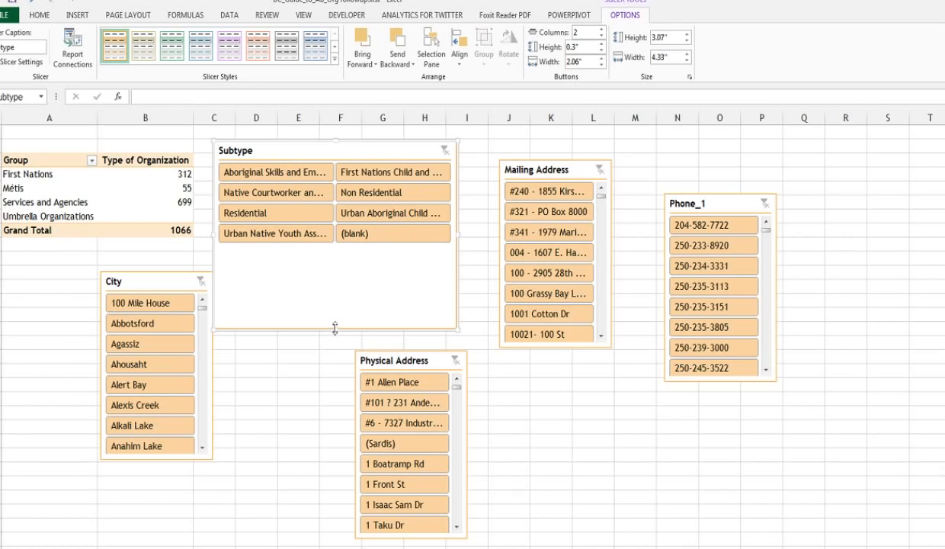
drag(335, 328, 342, 259)
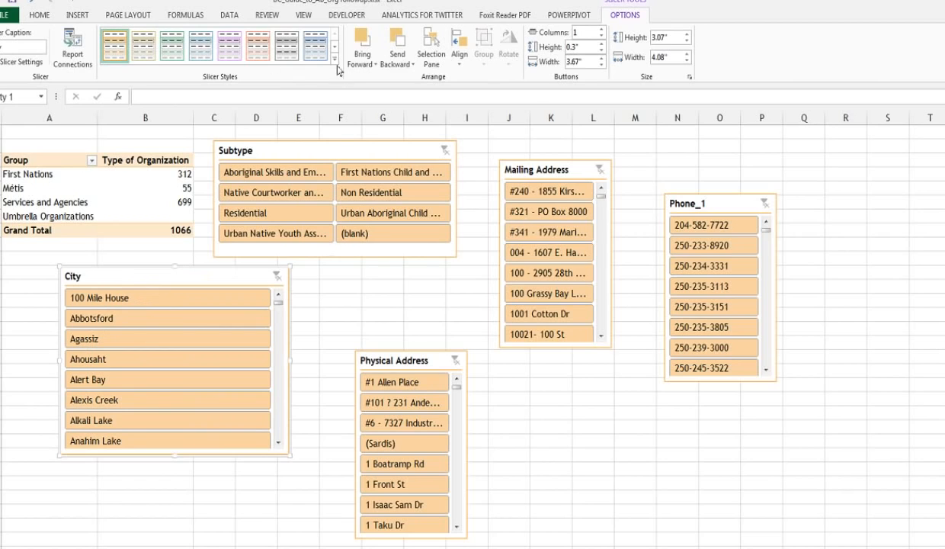
- Apply the dark purple slicer style to the Mailing Address slicer
click(334, 58)
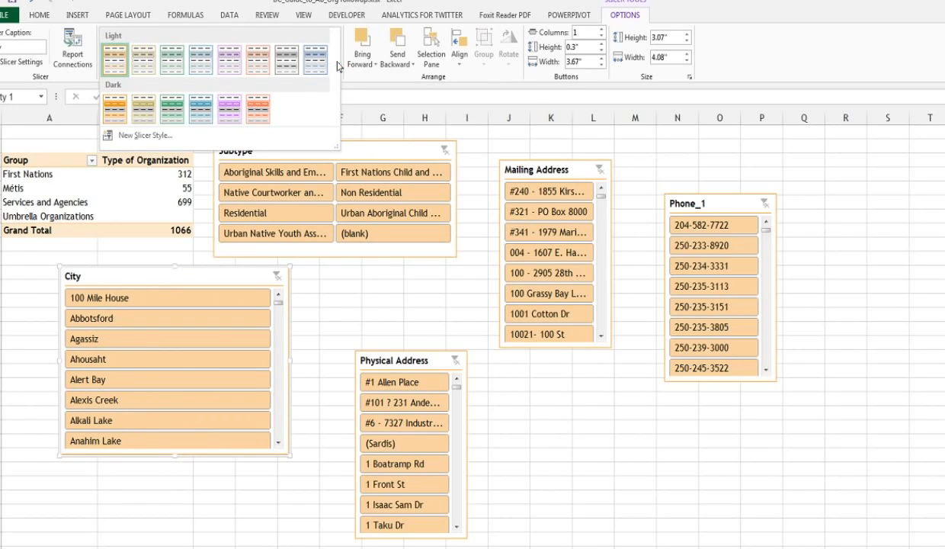
click(526, 179)
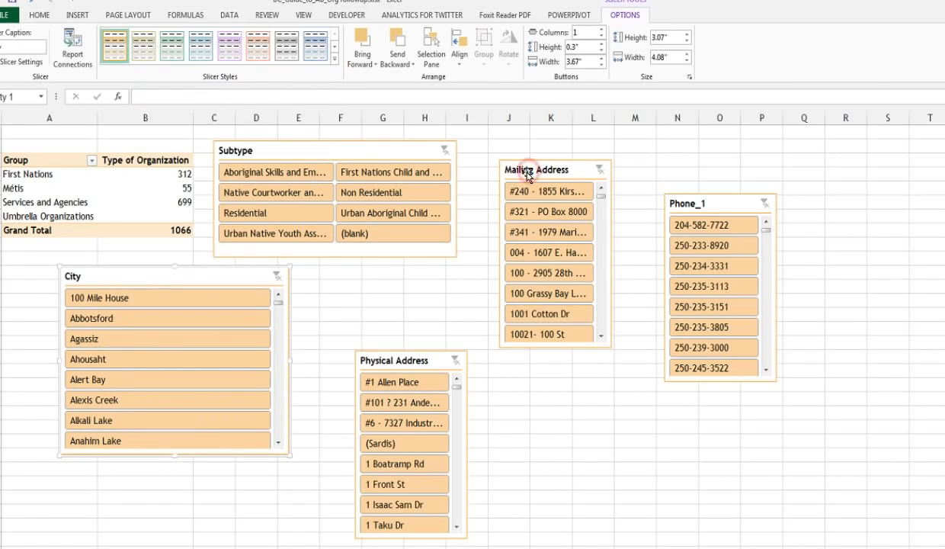
click(526, 179)
click(333, 61)
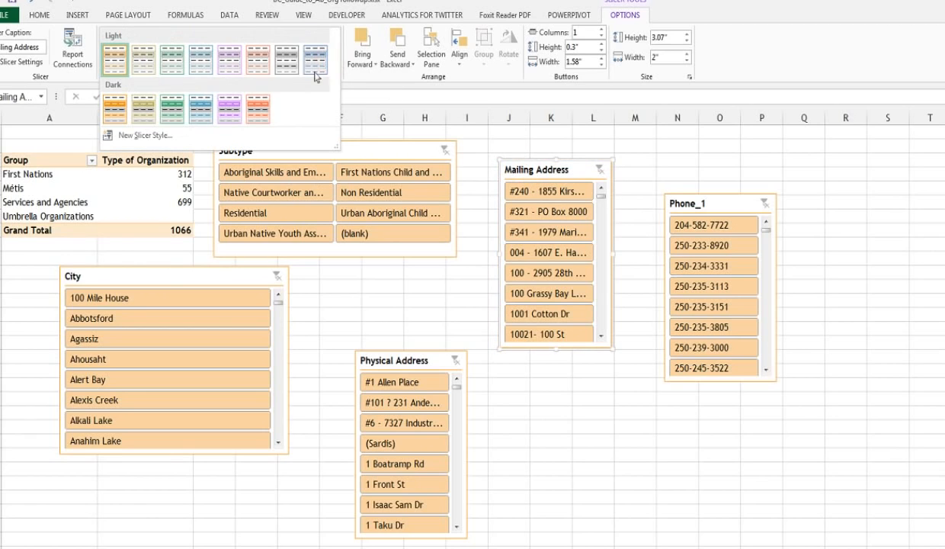
click(227, 104)
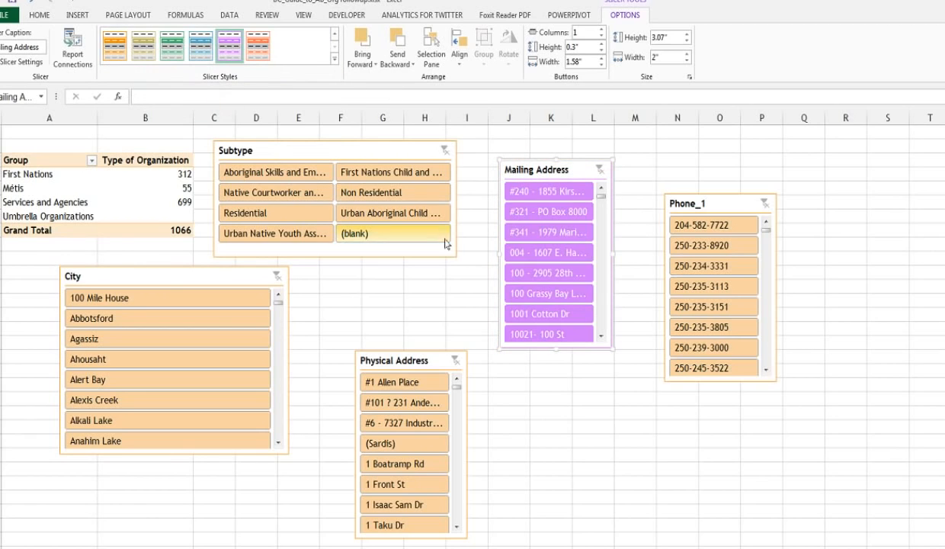
- Style the Phone_1 slicer dark orange, the City slicer light green and the Mailing Address slicer dark green
click(703, 204)
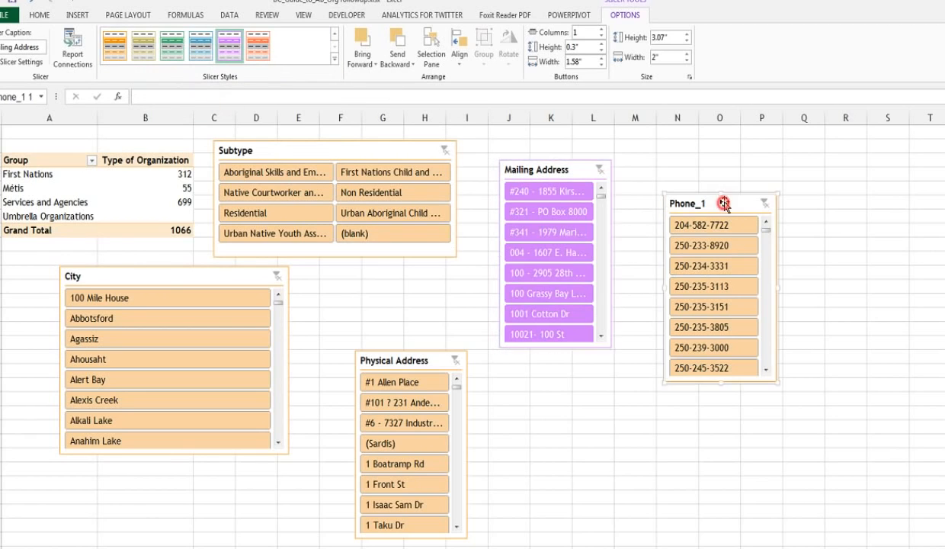
click(258, 44)
click(237, 275)
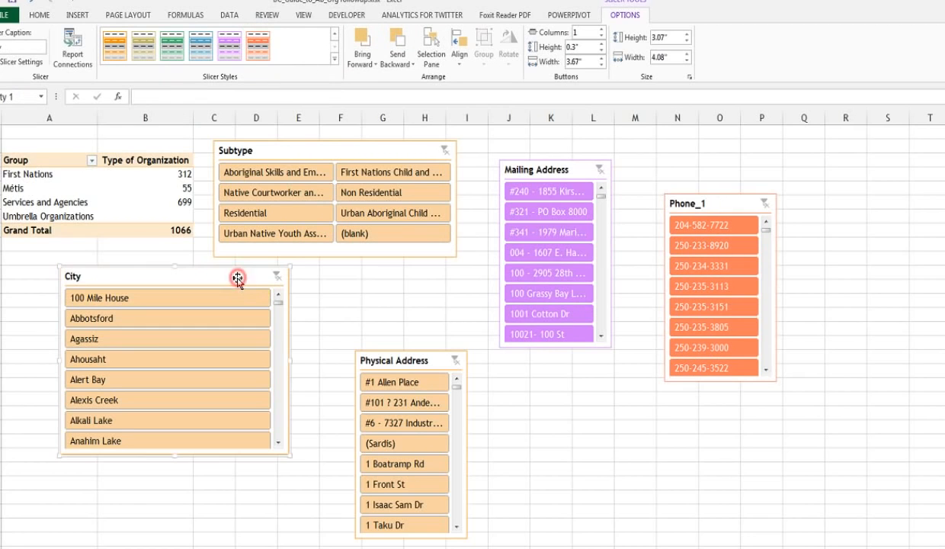
click(333, 59)
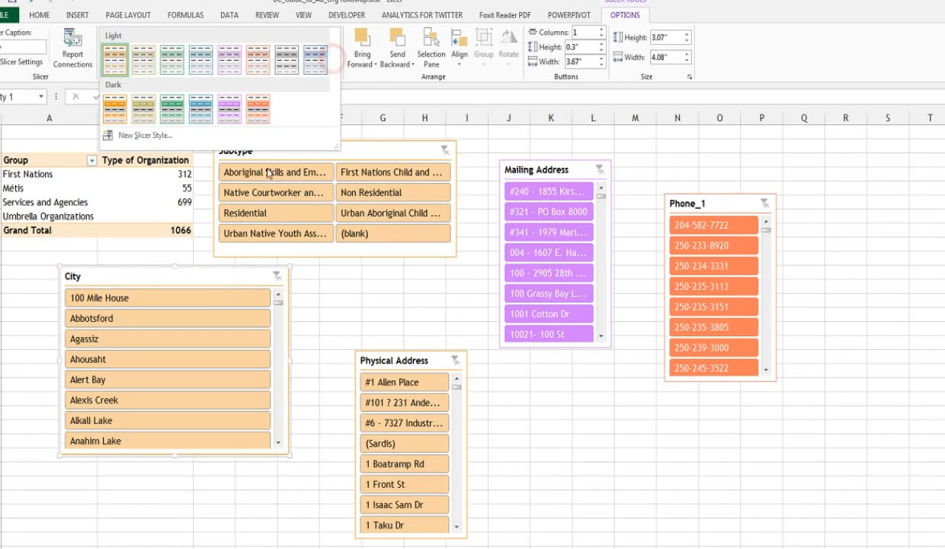
click(172, 61)
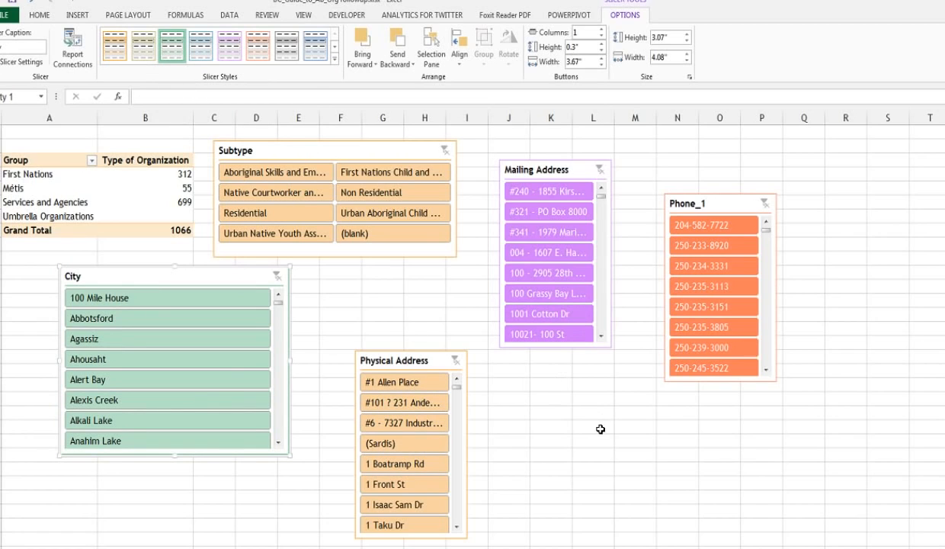
click(556, 169)
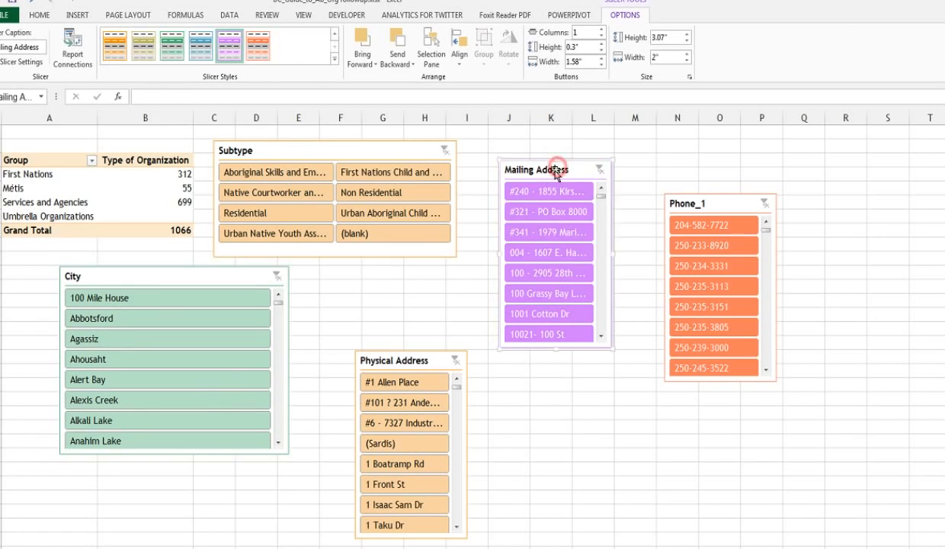
click(172, 46)
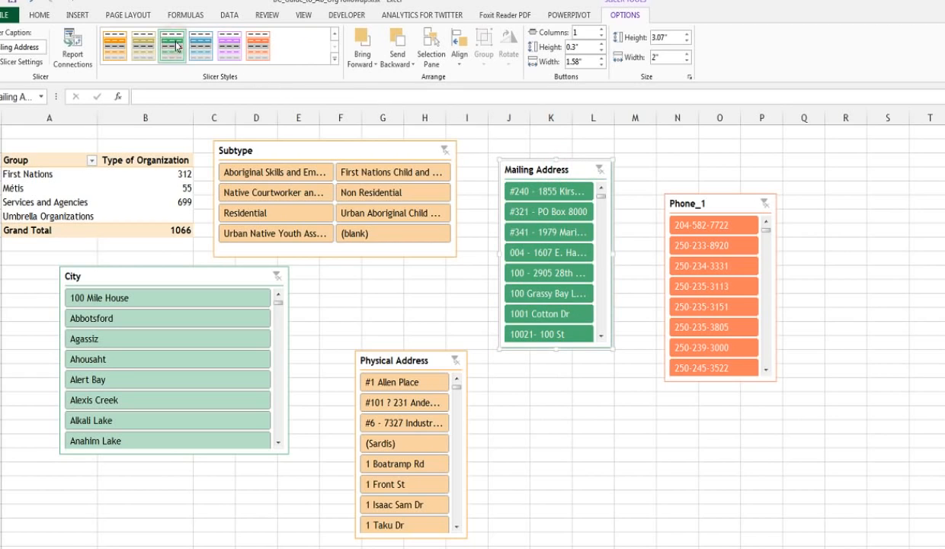
- Shift the City slicer further under the PivotTable and arrange its buttons in 3 columns
click(406, 273)
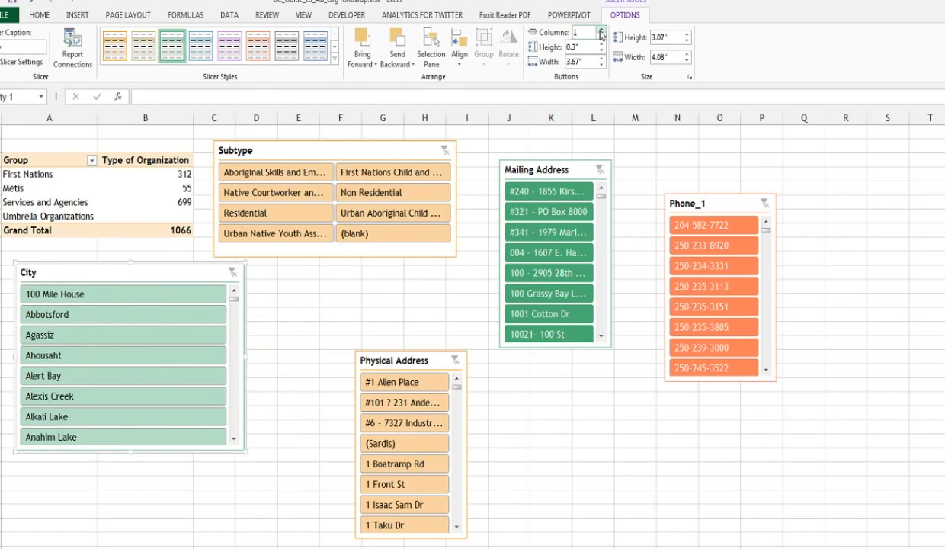
click(602, 29)
click(603, 36)
click(602, 31)
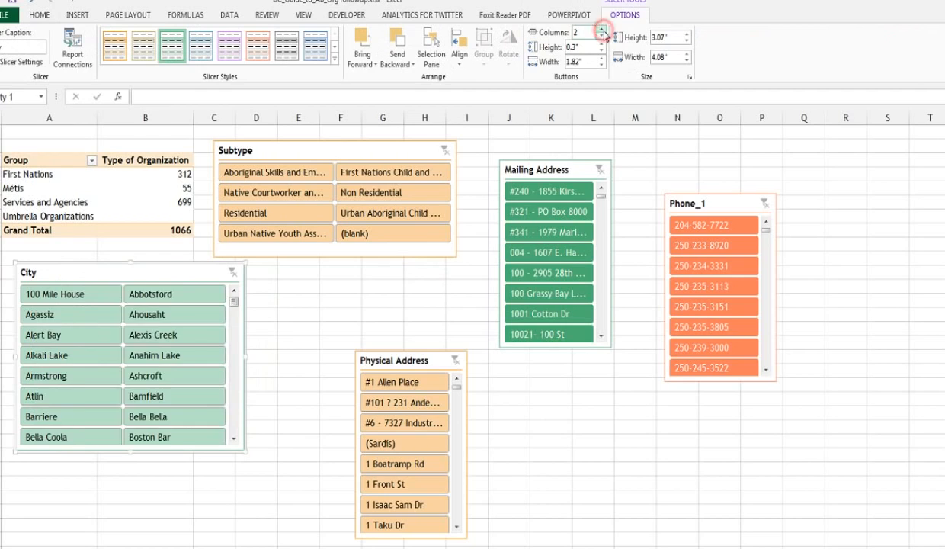
click(602, 30)
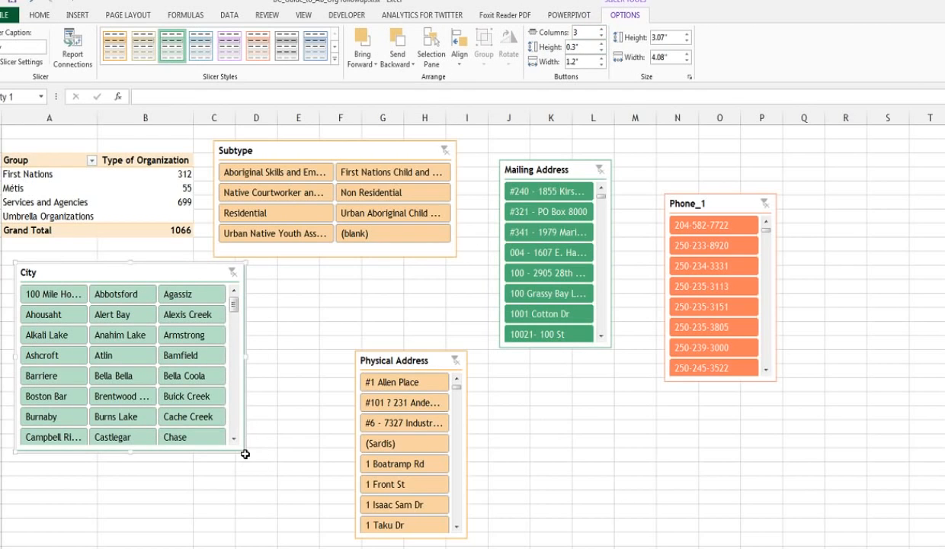
- Resize the City slicer to about 1.99" high and 5.06" wide, and check that its city list scrolls
drag(244, 452, 189, 491)
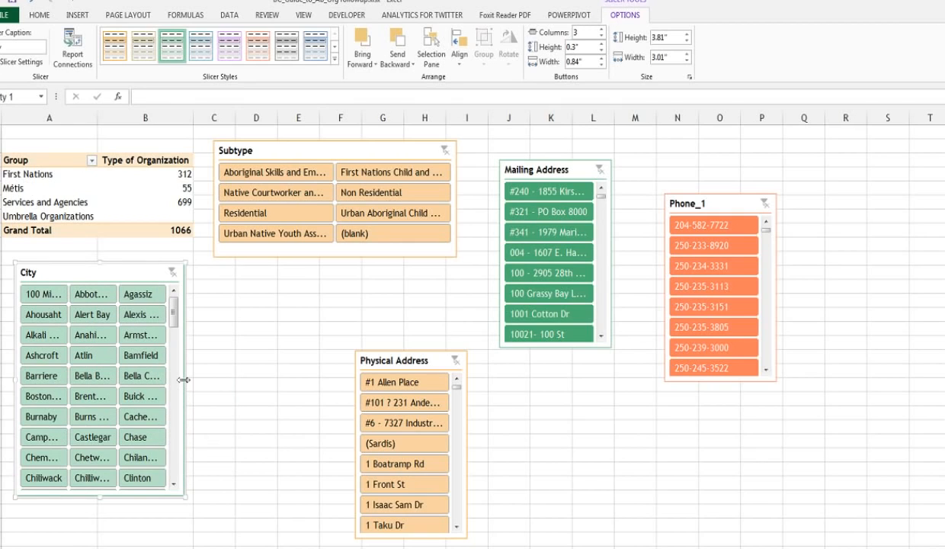
drag(185, 380, 300, 385)
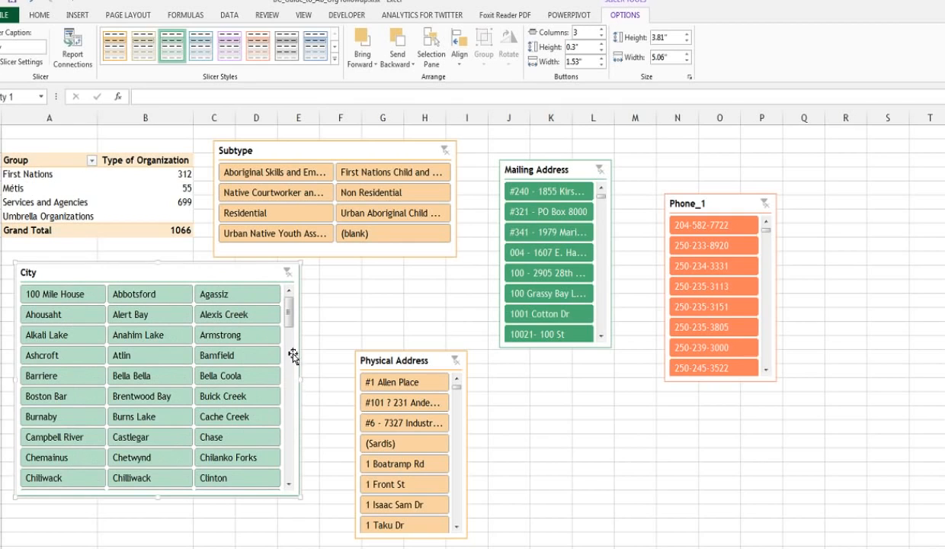
drag(158, 497, 152, 391)
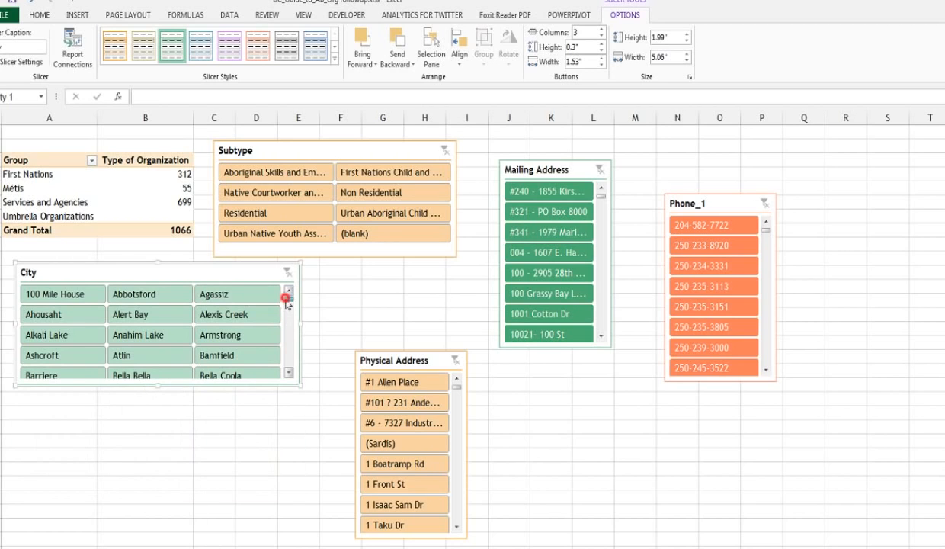
scroll(287, 298, down, 15)
scroll(289, 333, up, 15)
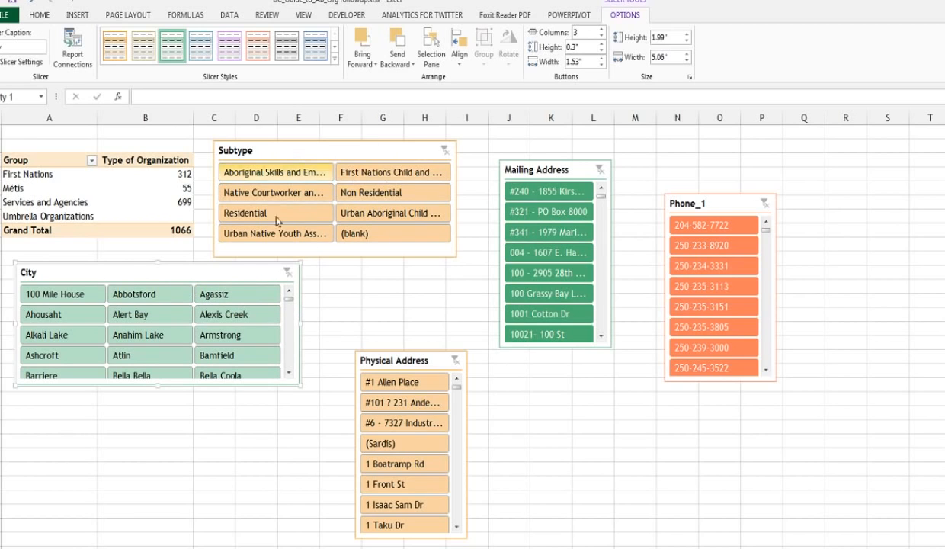
- Test the slicers by filtering to the Native Courtworker subtype and North Vancouver, and clear both filters
click(298, 238)
ctrl+click(287, 203)
click(281, 194)
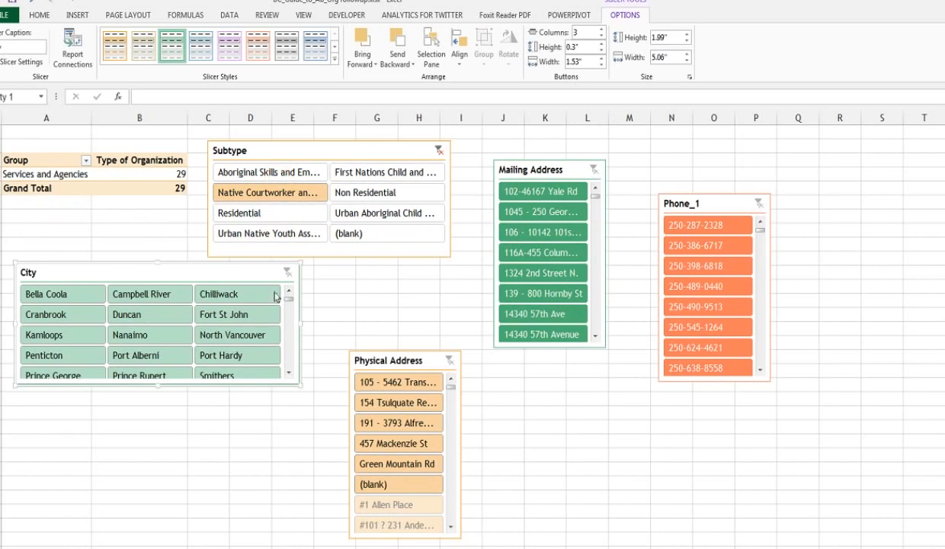
click(228, 334)
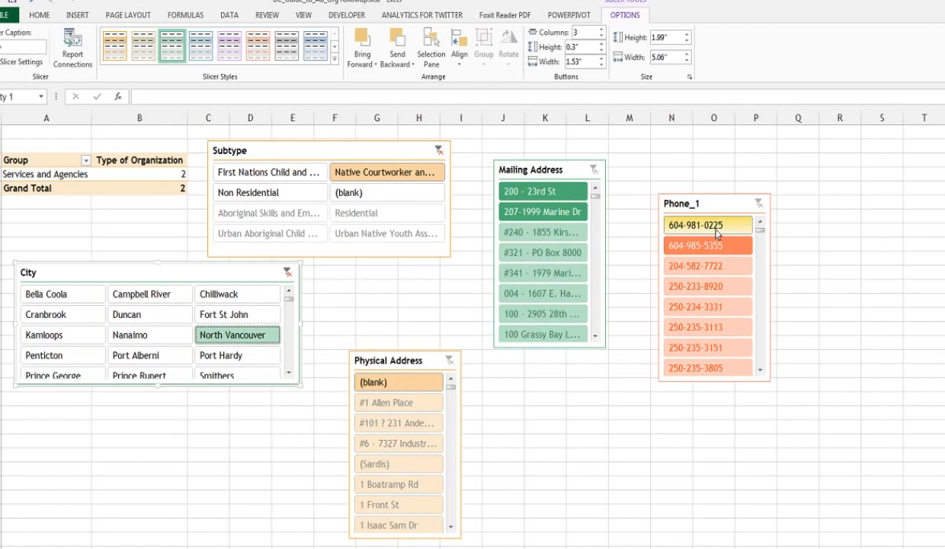
click(288, 272)
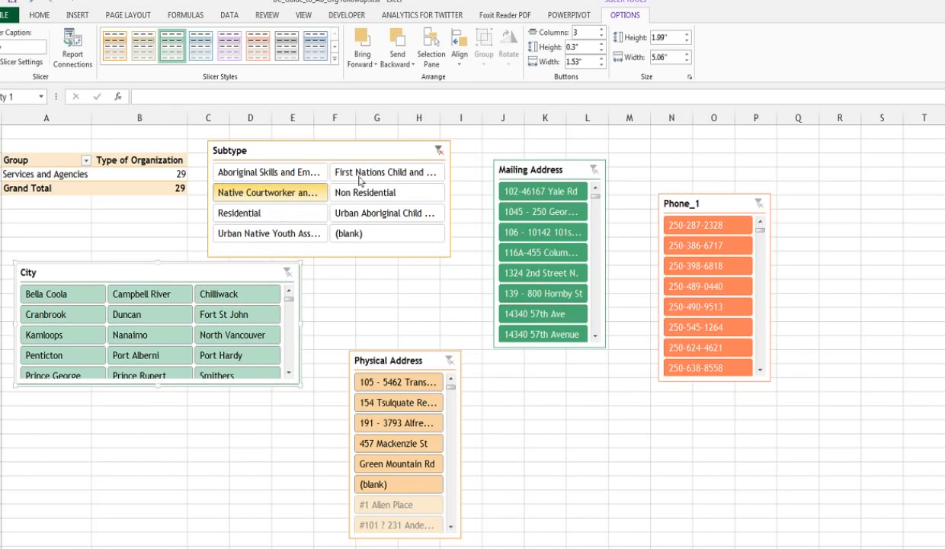
click(439, 151)
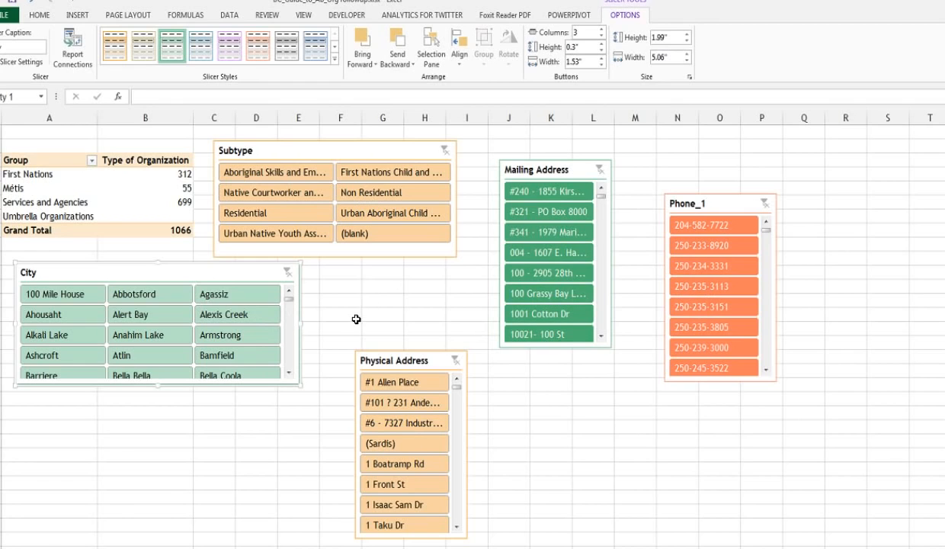
- Filter Subtype to Aboriginal Skills and Employment Training Strategy and City to Campbell River, Duncan and finally Kamloops
click(281, 174)
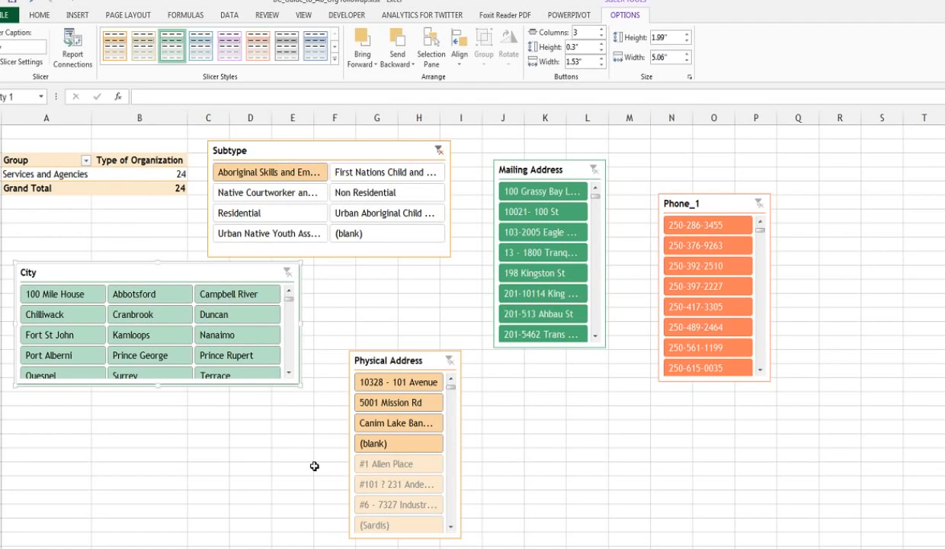
click(237, 299)
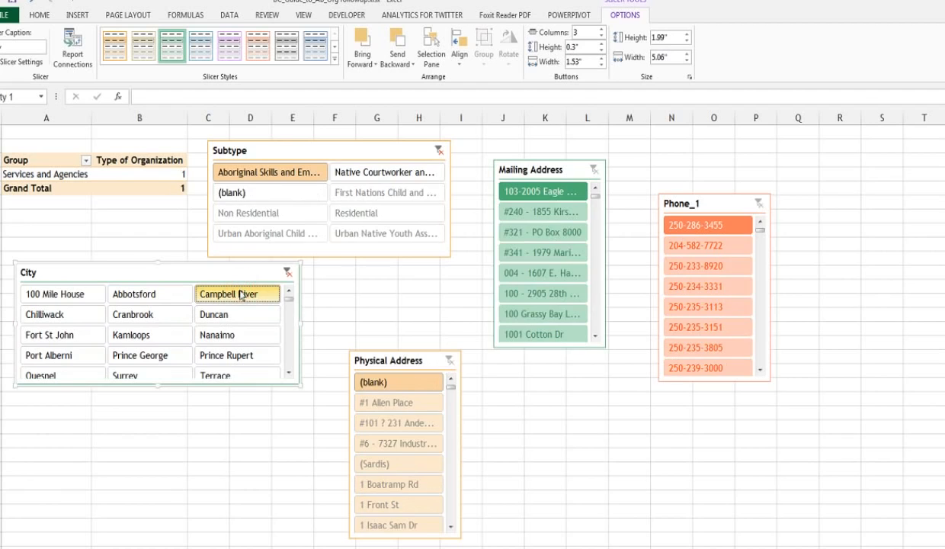
click(219, 314)
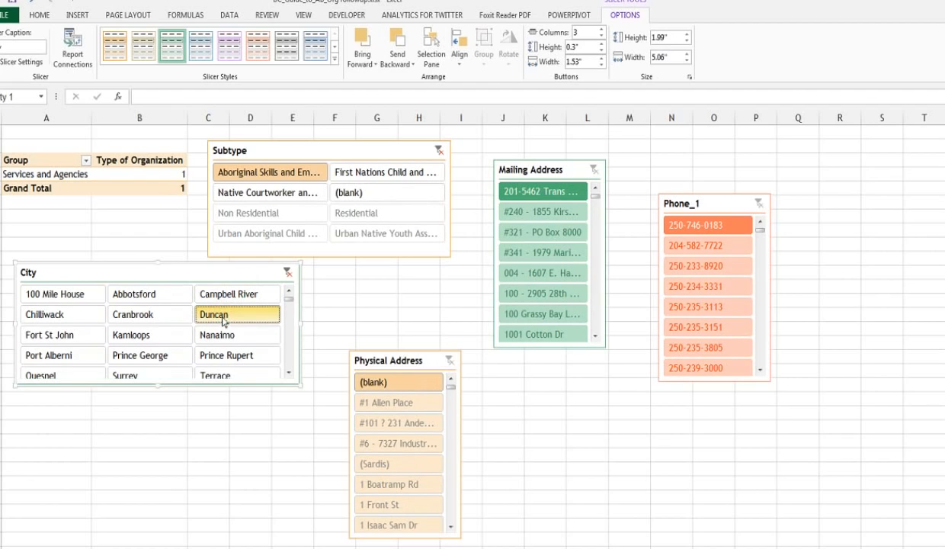
click(138, 335)
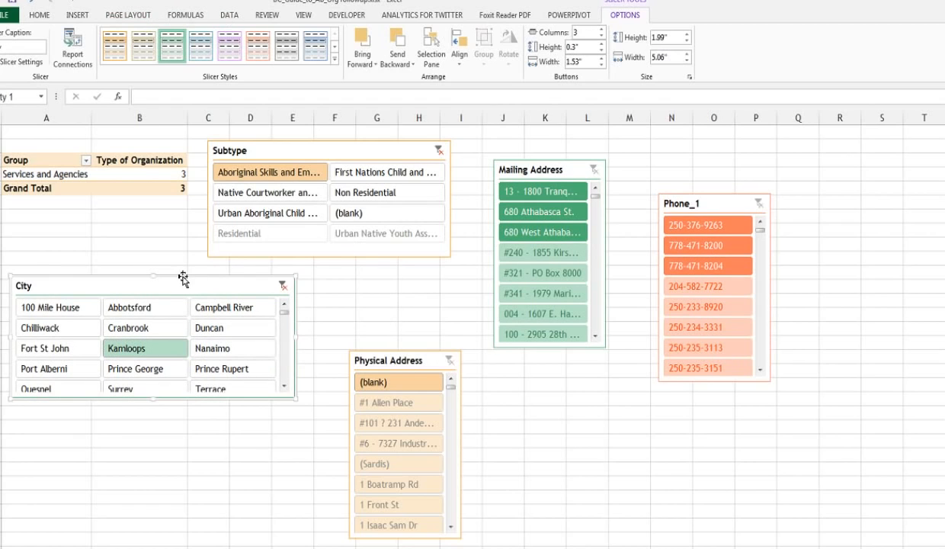
- Review the customizable slicer elements in a duplicate of the City slicer's green light style, and discard the duplicate
click(334, 59)
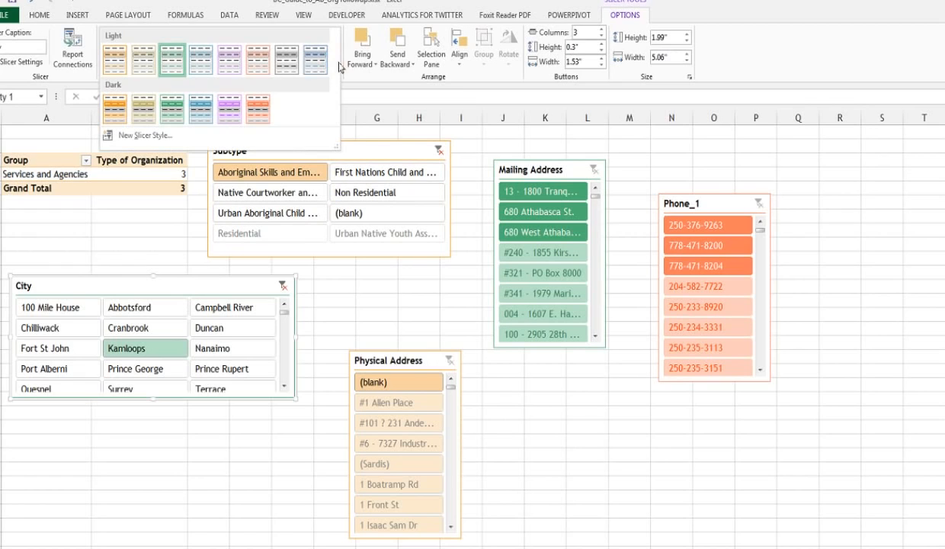
right_click(176, 66)
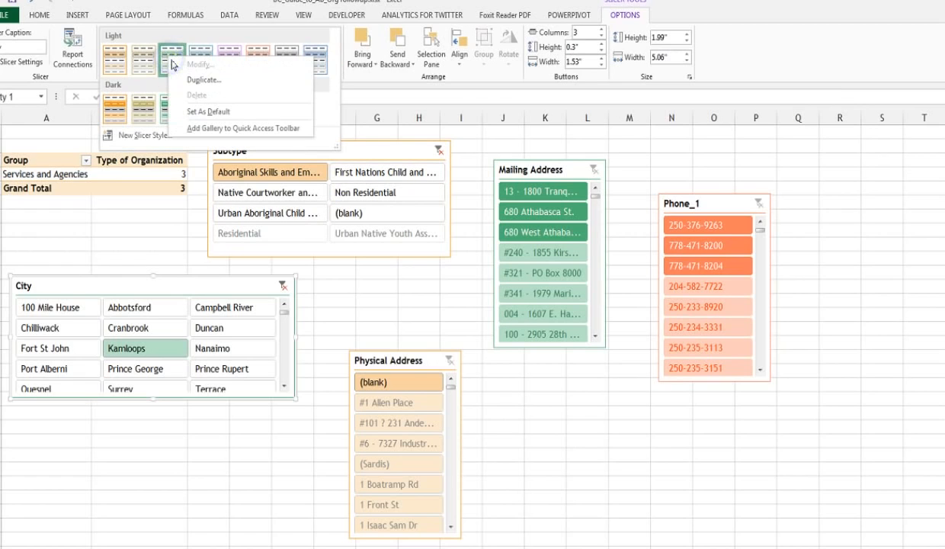
click(206, 80)
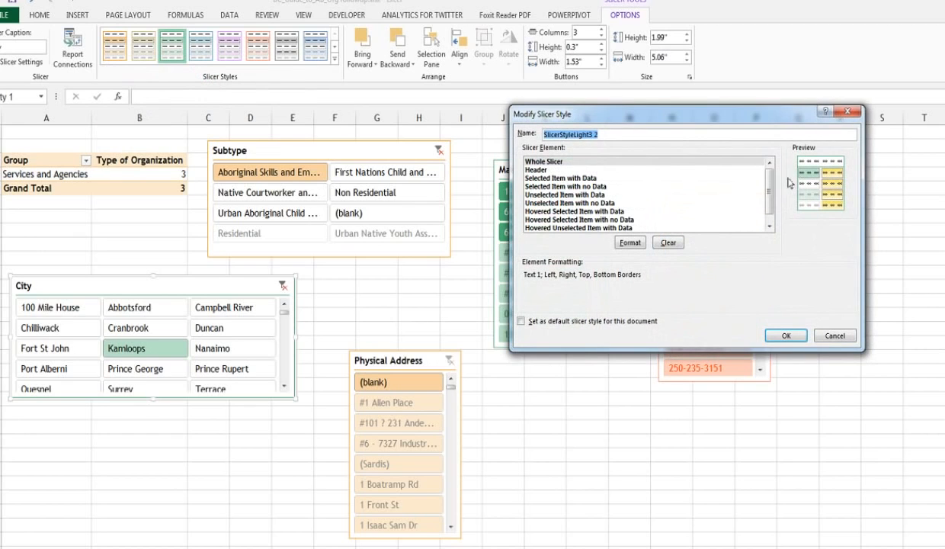
scroll(747, 181, down, 1)
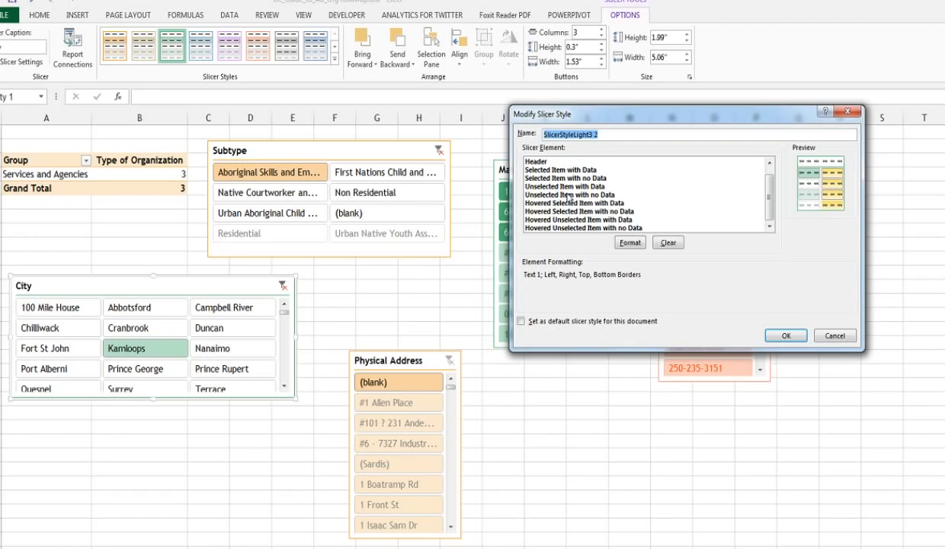
click(840, 339)
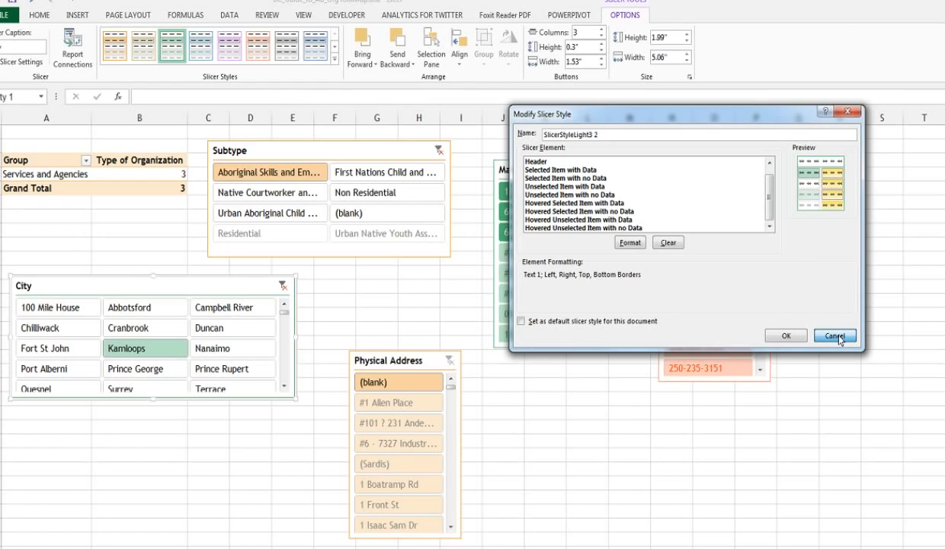
click(839, 340)
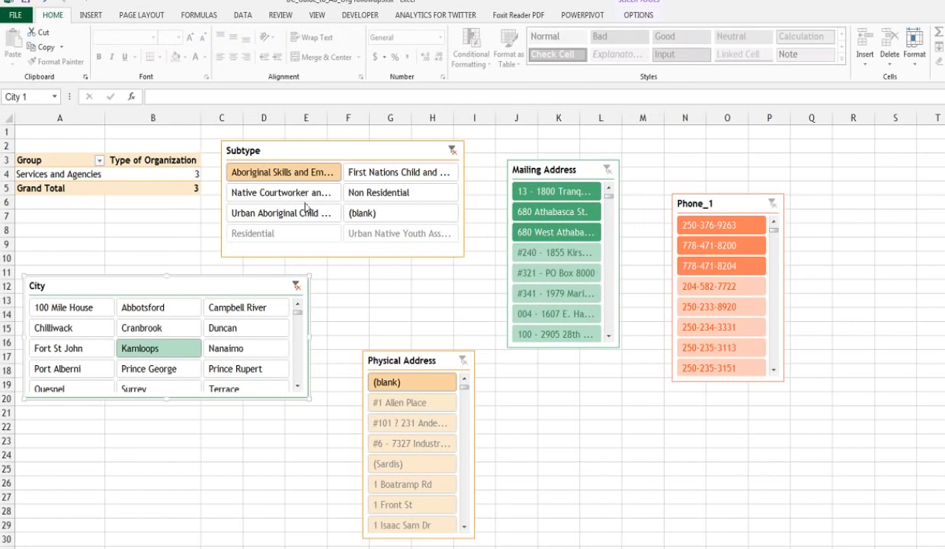
- Apply the Main Event theme to the workbook
click(142, 17)
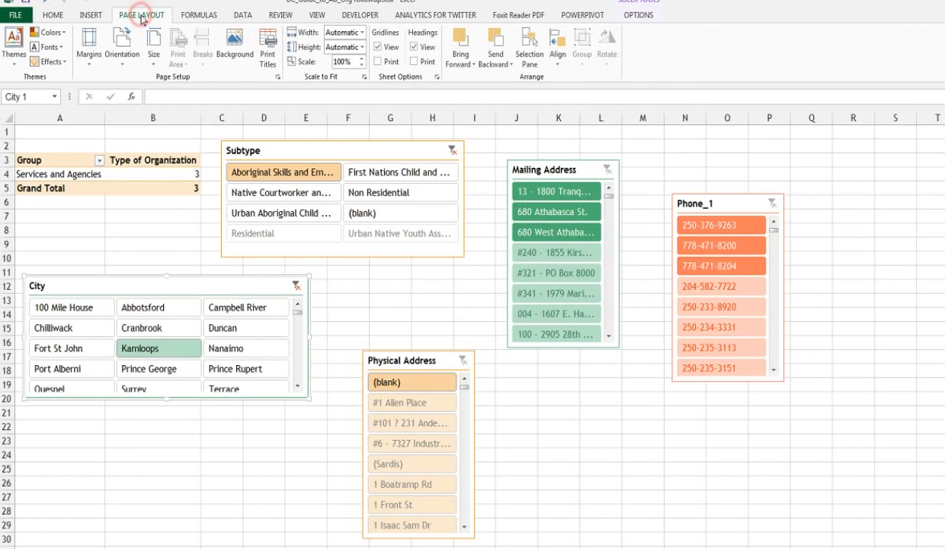
click(13, 54)
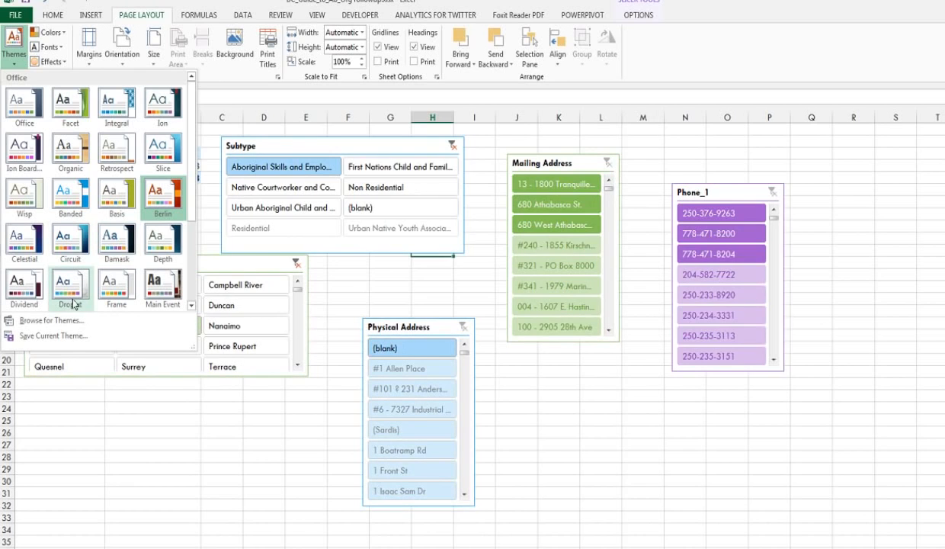
click(193, 305)
click(193, 305)
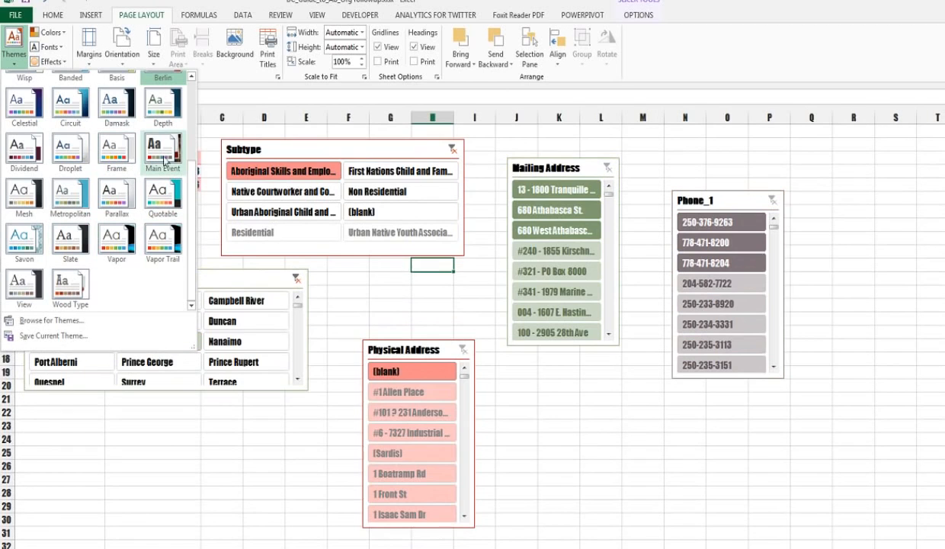
click(169, 158)
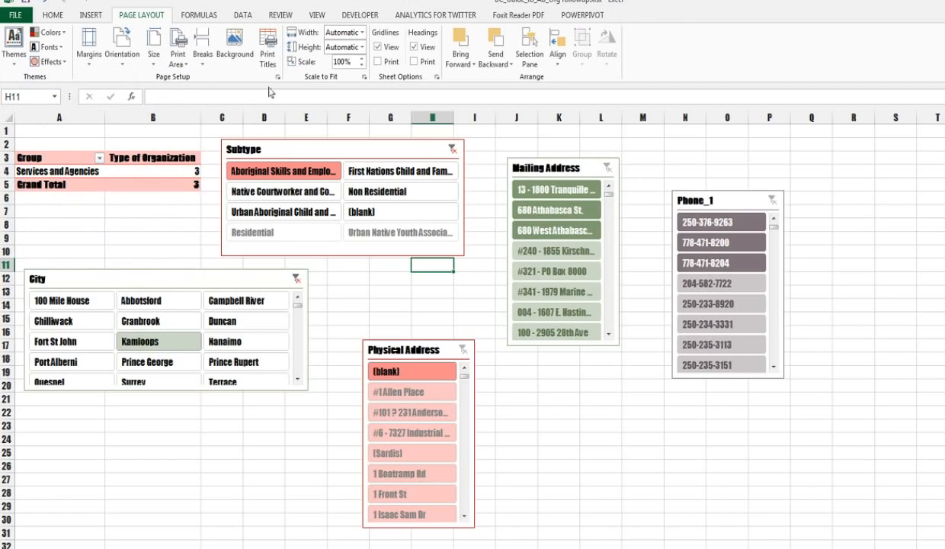
- Filter to the first mailing address in the Mailing Address slicer and give that slicer the red dark style
click(534, 189)
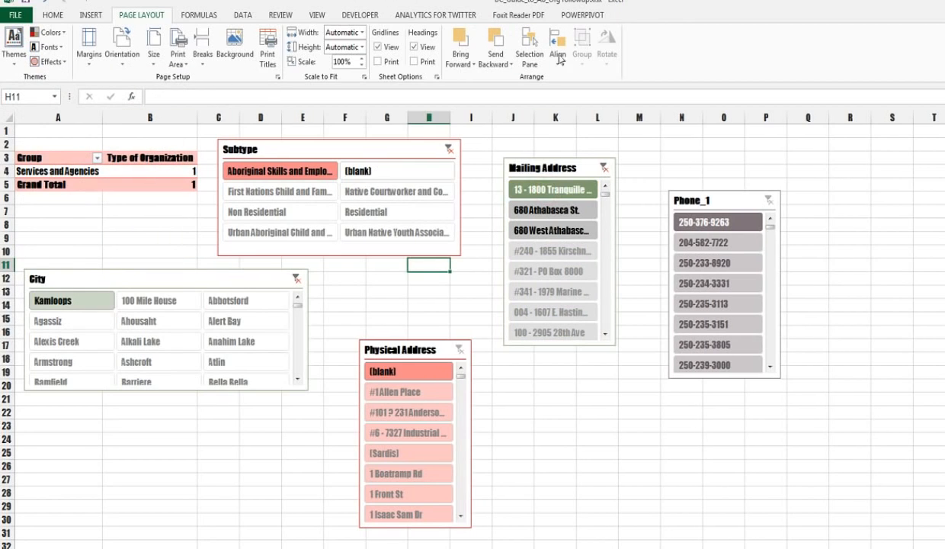
click(543, 164)
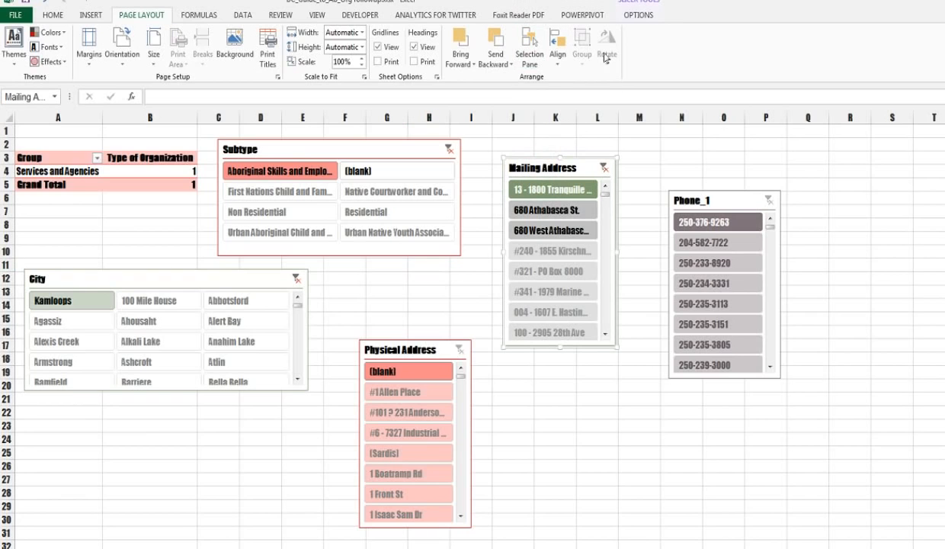
click(637, 15)
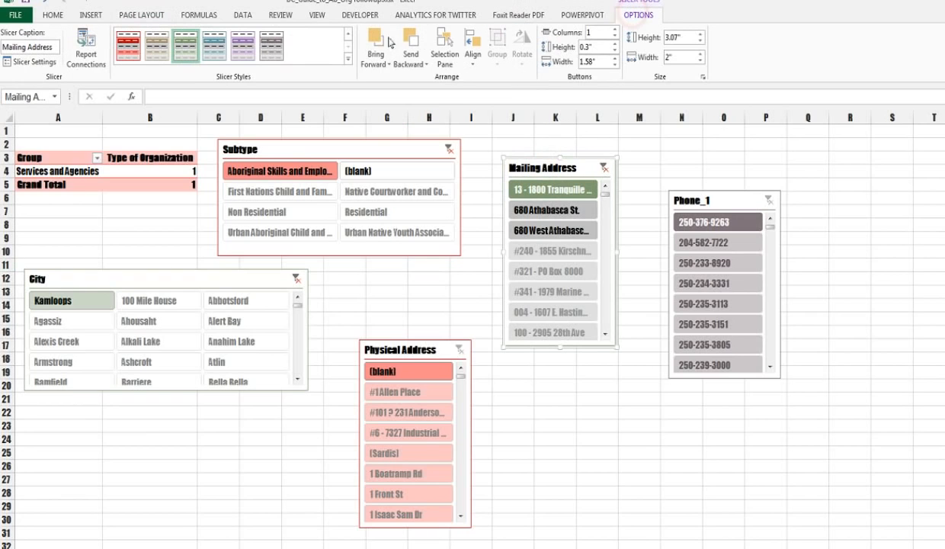
click(352, 61)
click(158, 101)
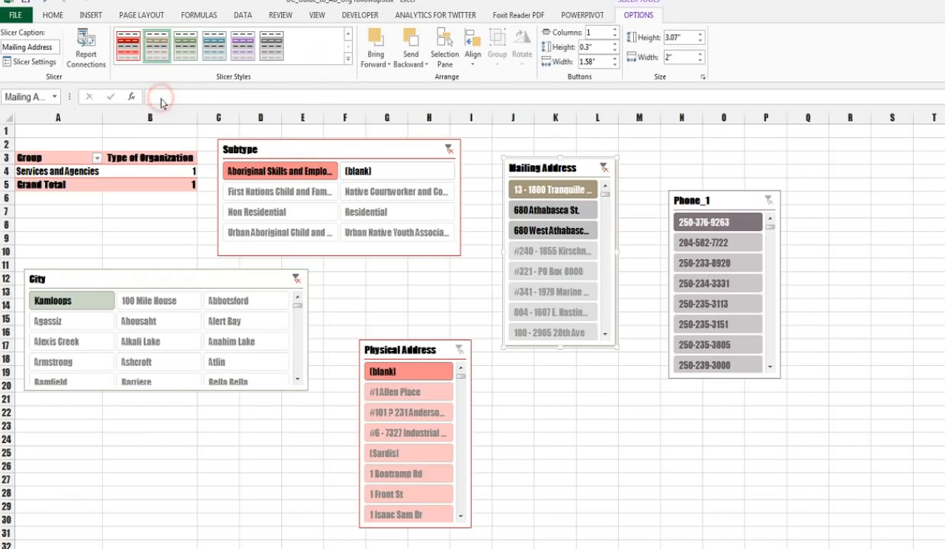
click(127, 52)
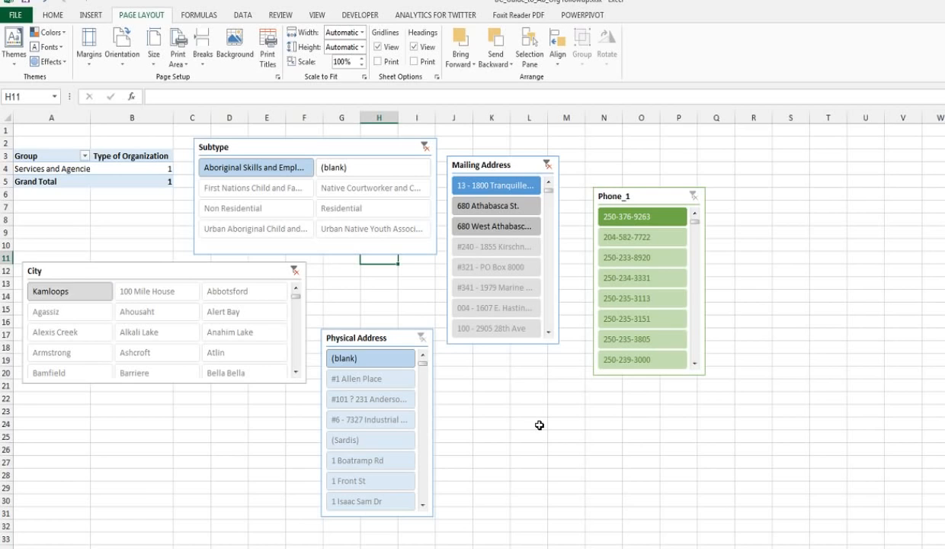
- Move the Phone_1, Mailing Address and Subtype slicers further right, spacing them apart and away from the PivotTable
drag(641, 192, 727, 147)
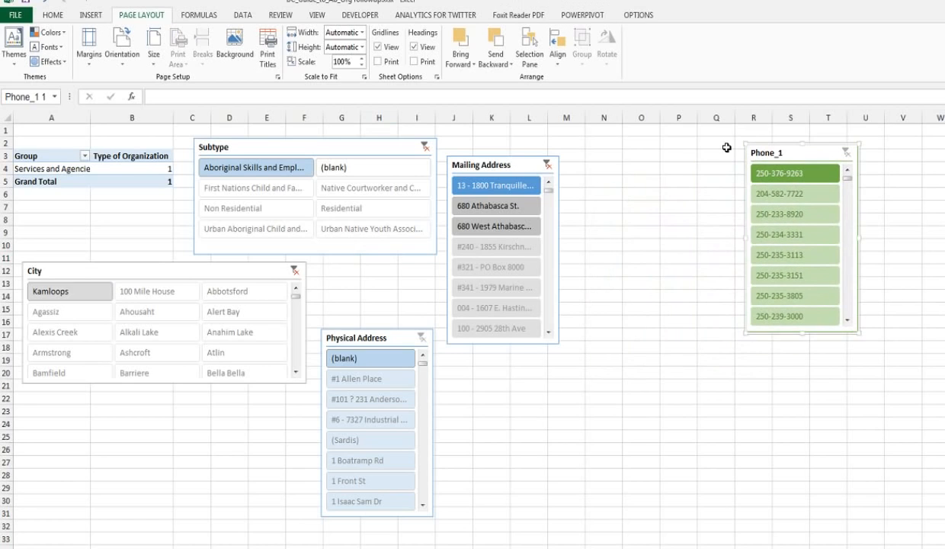
drag(500, 162, 637, 159)
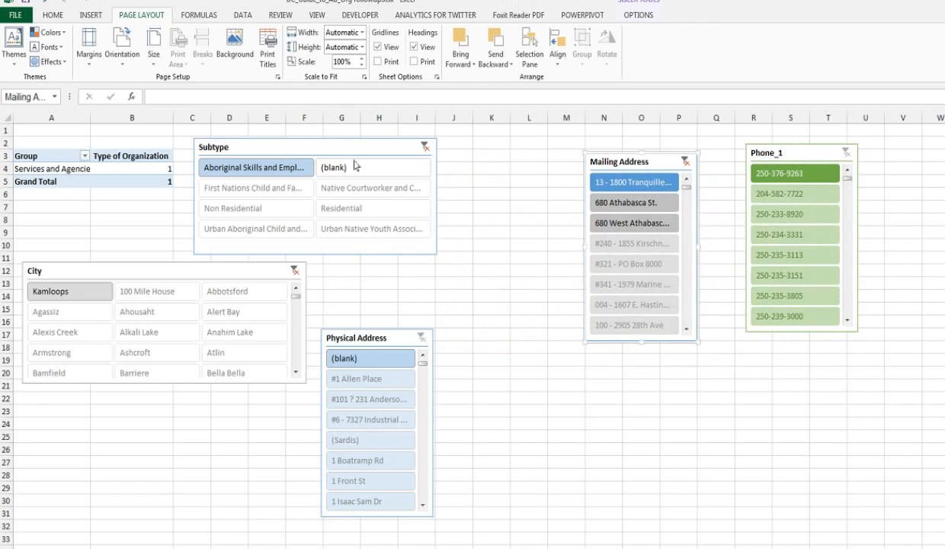
drag(309, 147, 412, 160)
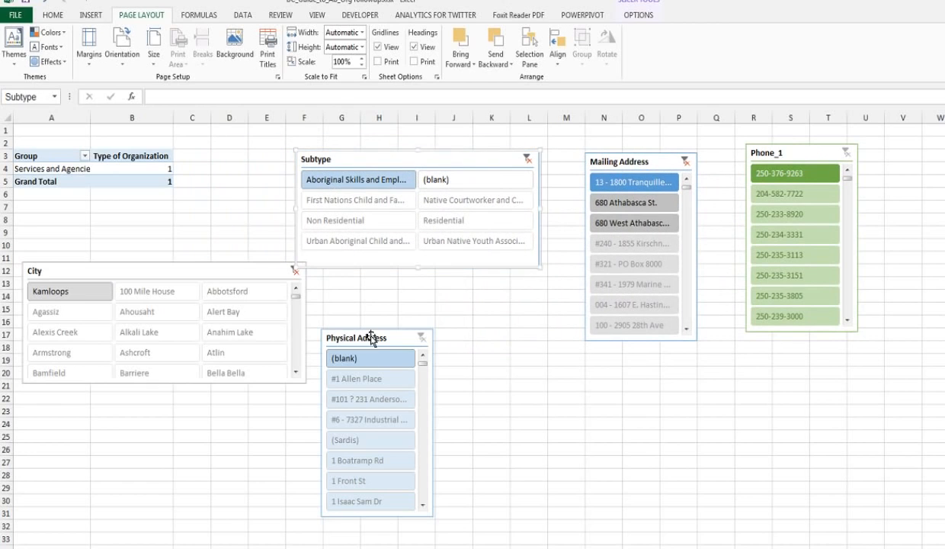
- Move the Physical Address slicer up under the Subtype slicer and widen it to fit longer addresses
drag(371, 338, 401, 300)
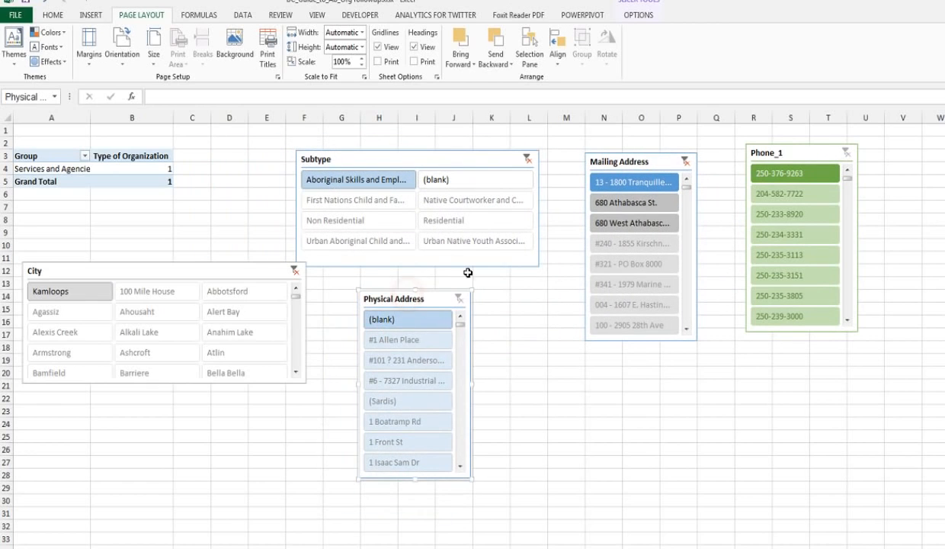
click(638, 15)
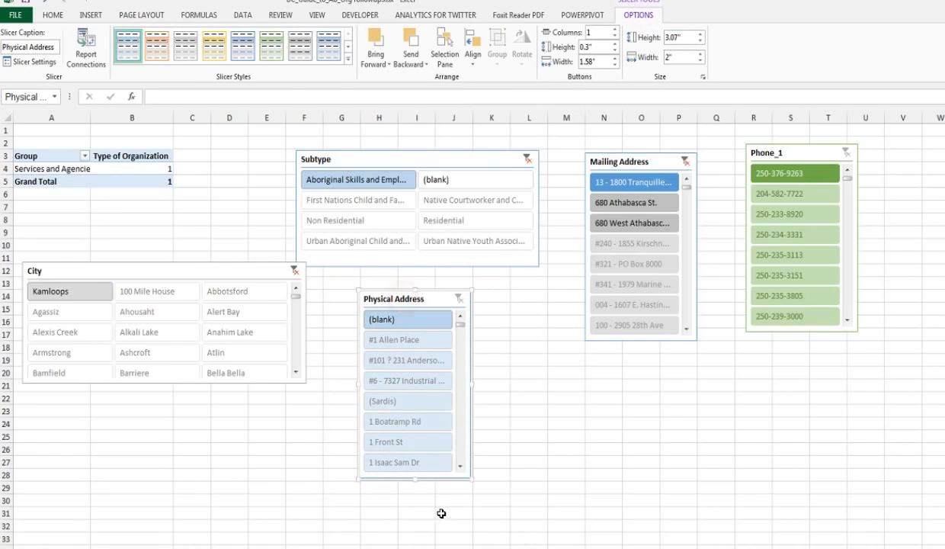
drag(472, 478, 546, 476)
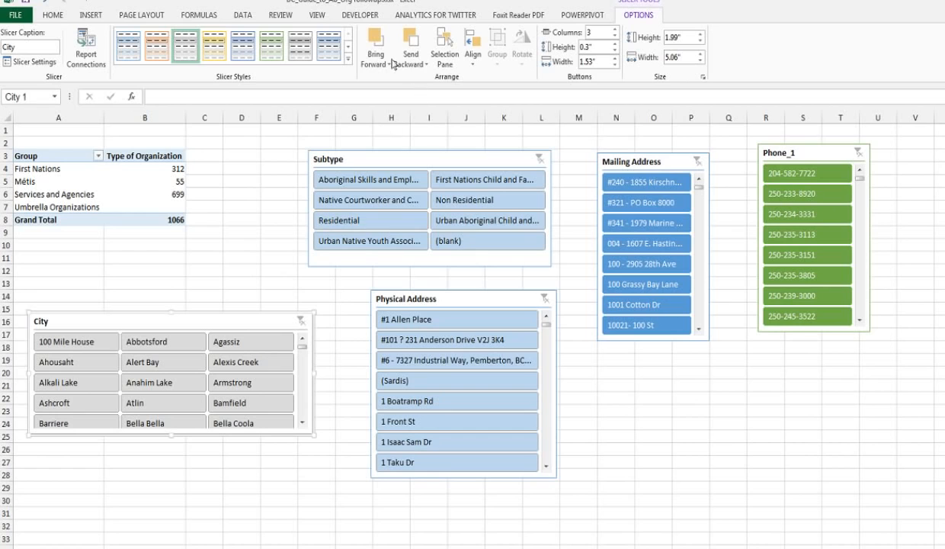
- Insert a blank column before column A to shift the PivotTable and slicers right
click(317, 16)
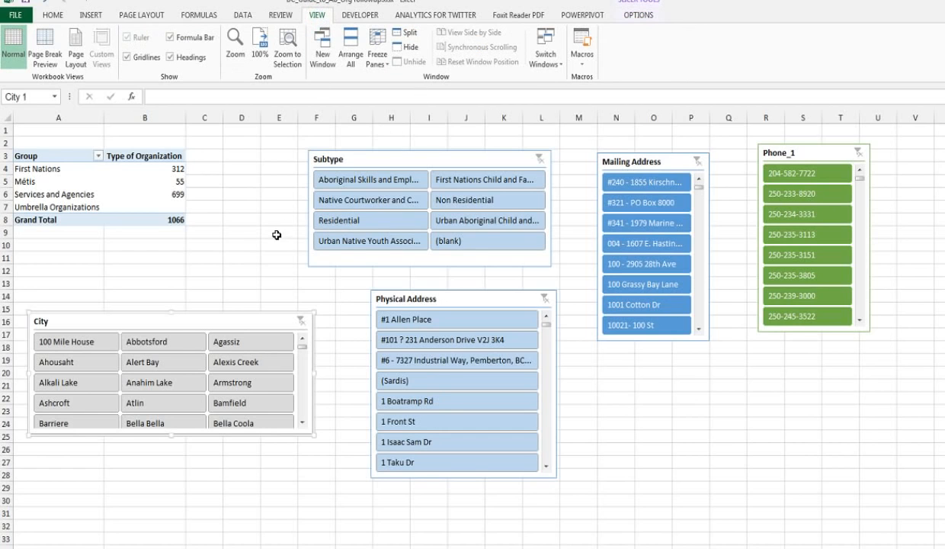
click(63, 119)
right_click(63, 119)
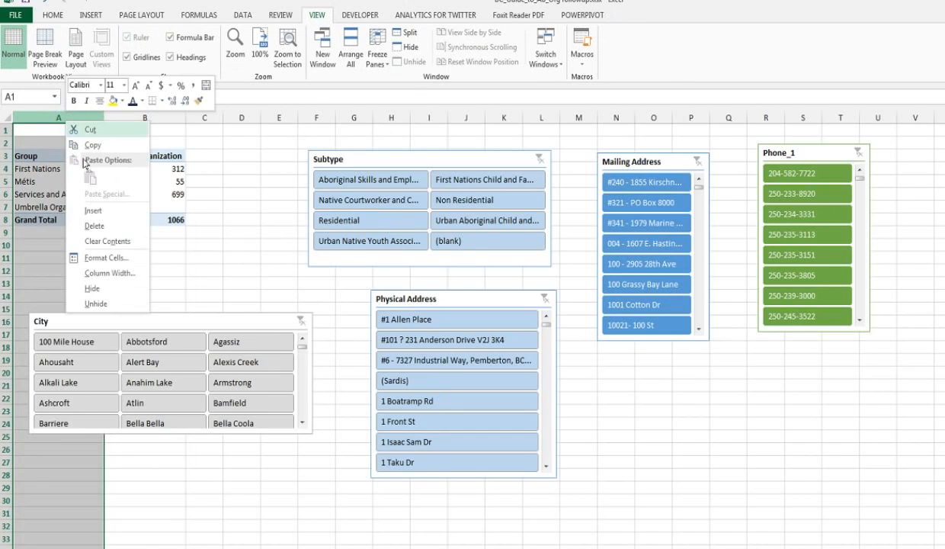
click(100, 204)
click(192, 257)
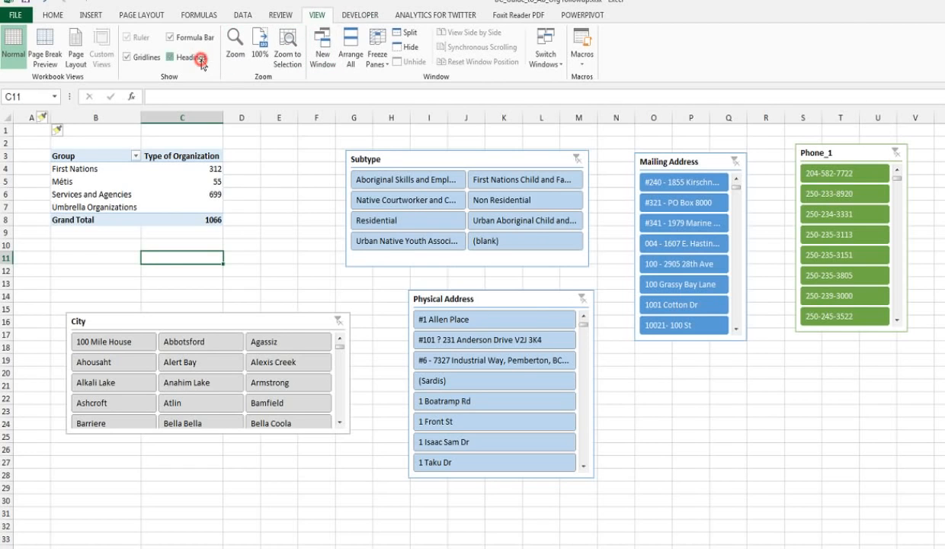
- Hide the headings, formula bar and gridlines on the dashboard sheet
click(191, 57)
click(177, 37)
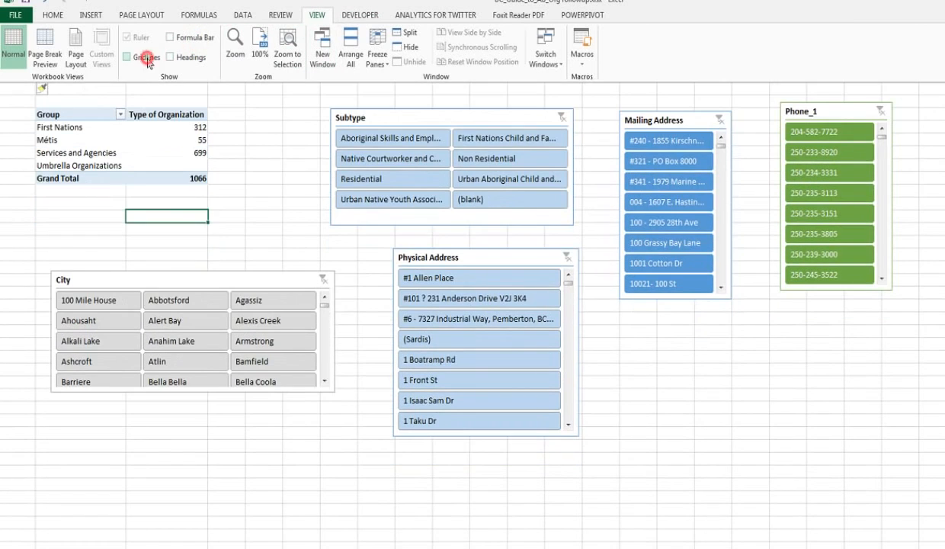
click(145, 57)
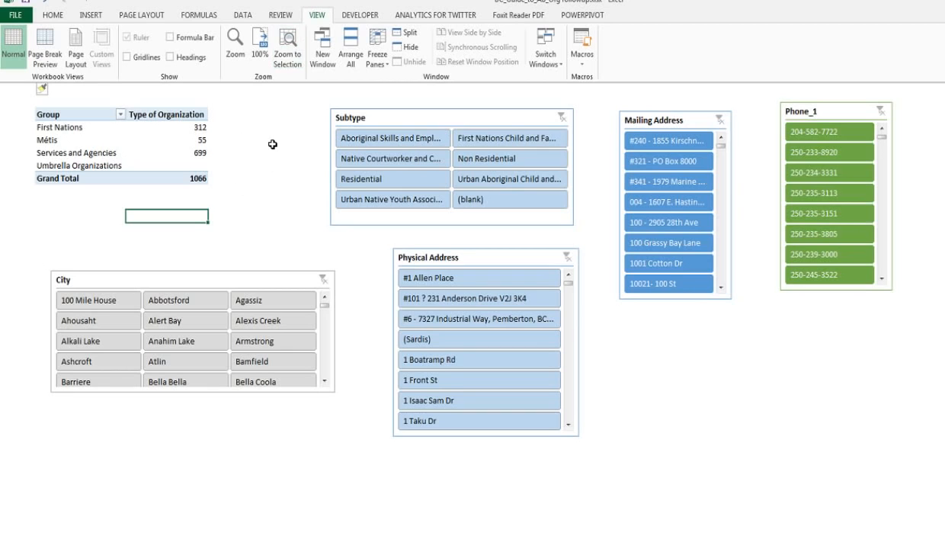
- Test the City slicer by filtering to Abbotsford, and clear the filter
click(194, 306)
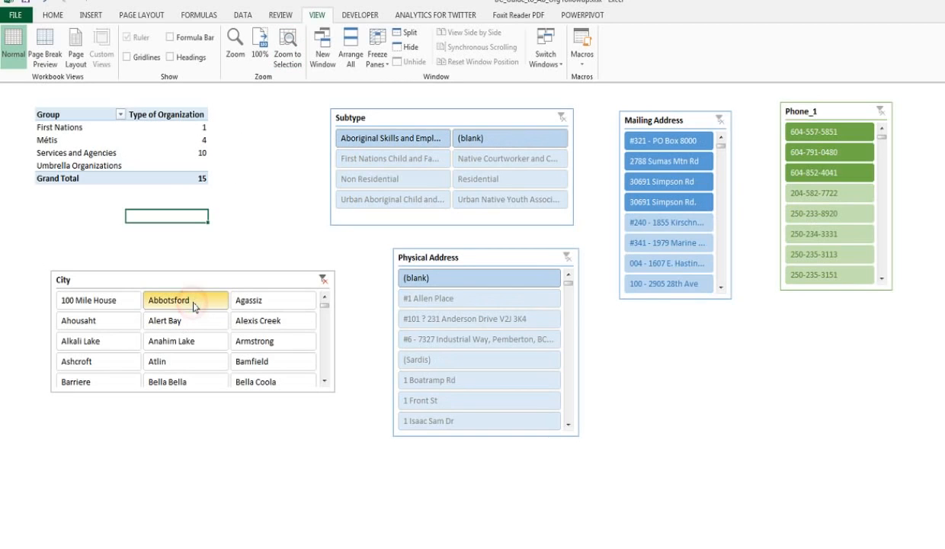
click(323, 281)
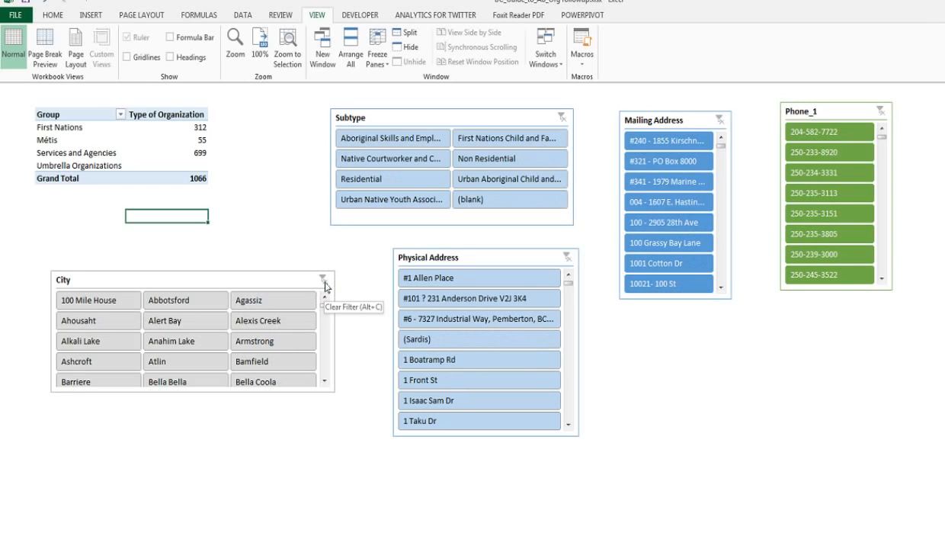
- Review the City slicer's settings for its name, header caption, item sorting and items with no data
click(260, 287)
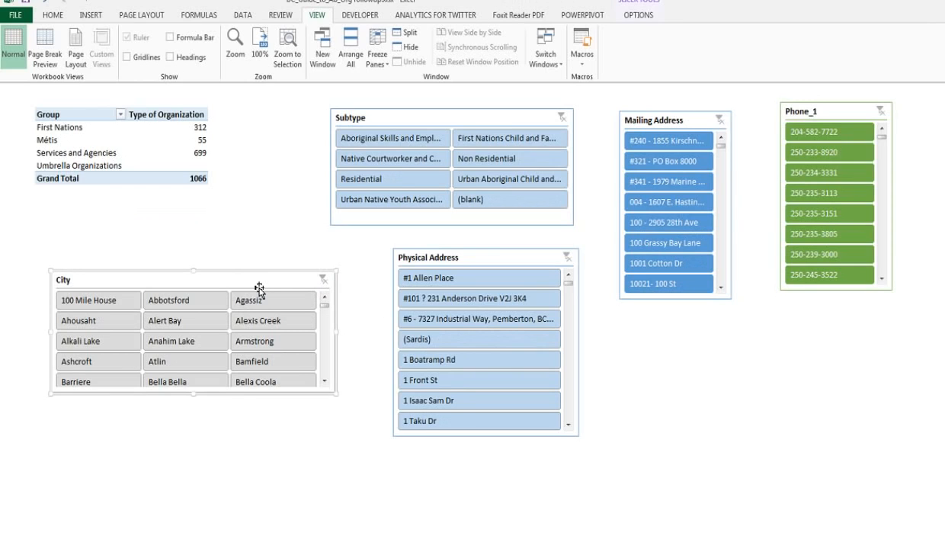
right_click(261, 282)
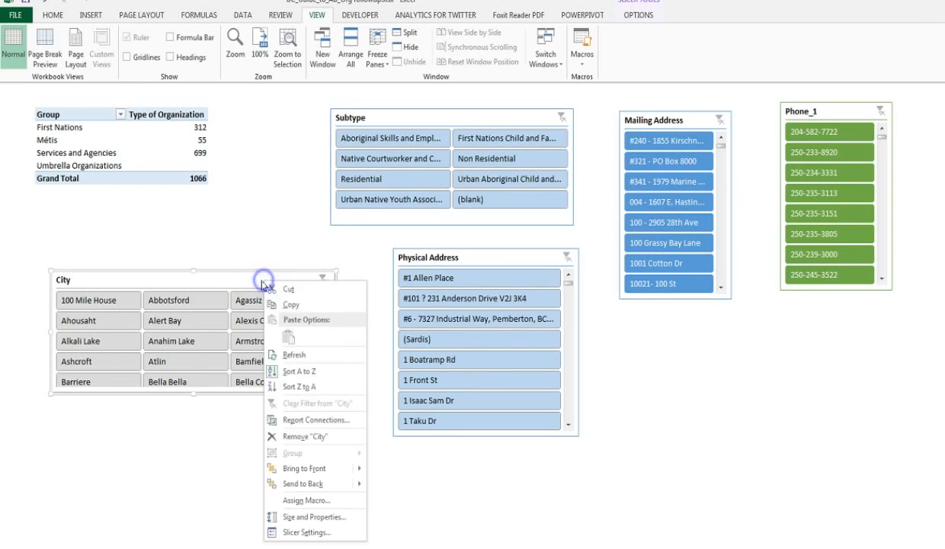
click(211, 280)
right_click(212, 280)
click(214, 278)
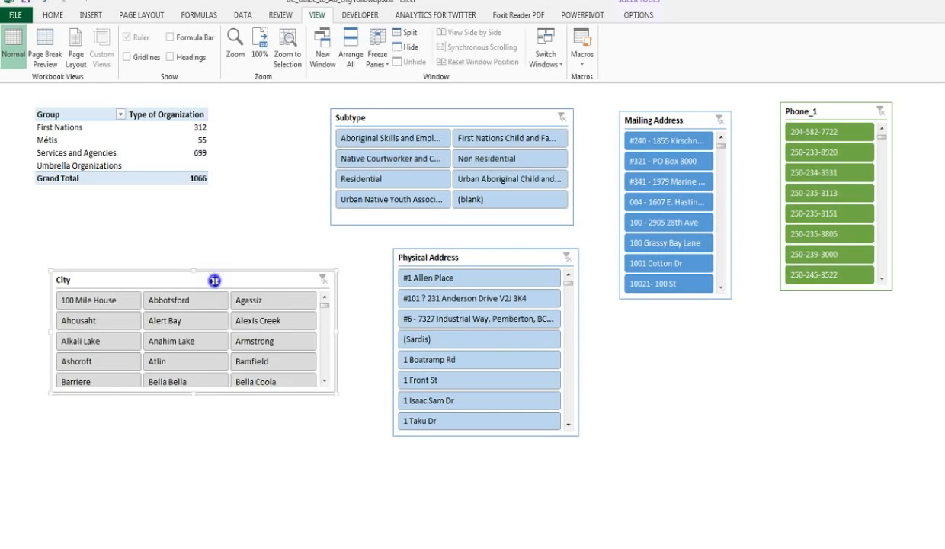
right_click(216, 281)
click(251, 533)
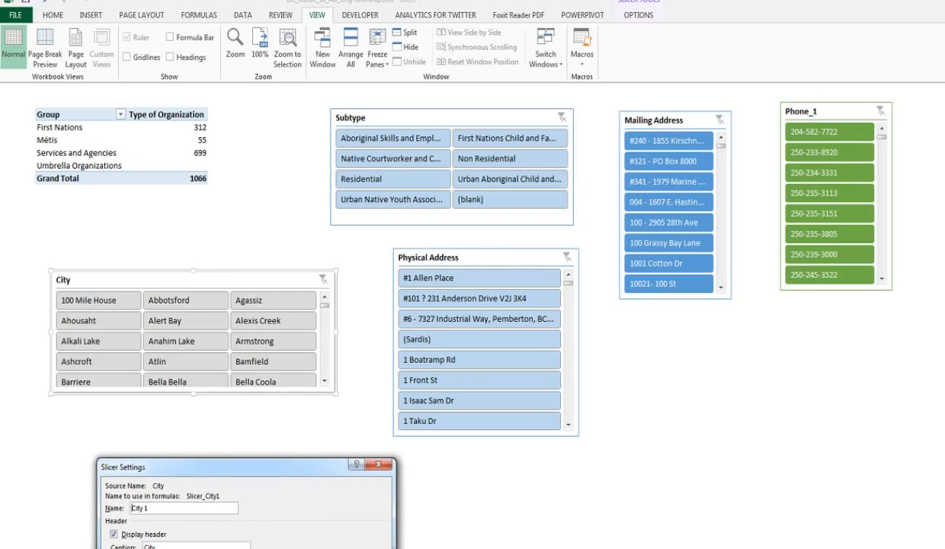
drag(295, 465, 333, 247)
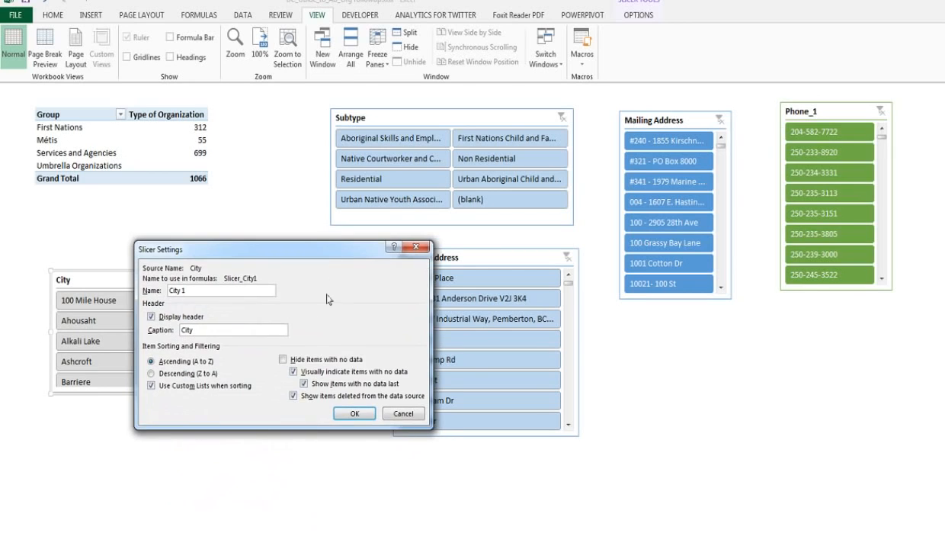
click(354, 413)
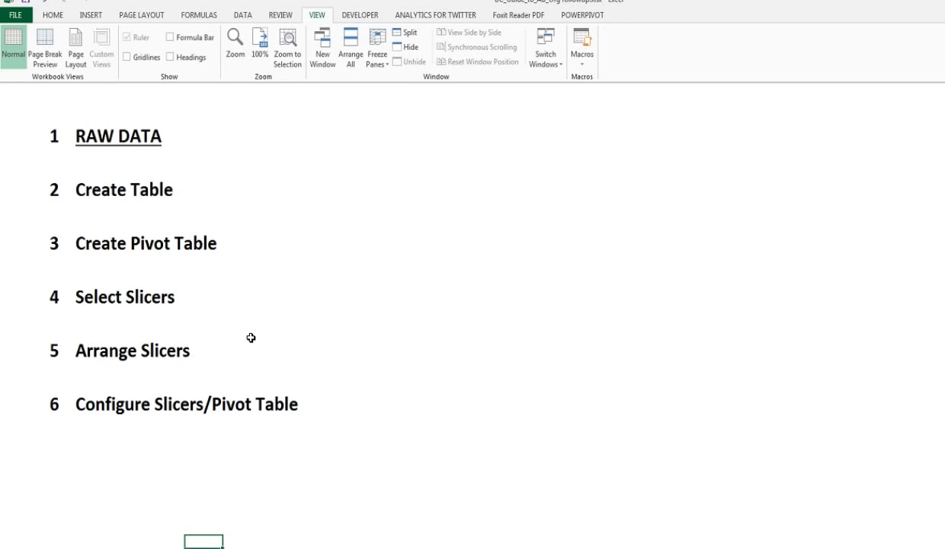
- Switch to the completed BC First Nations Organizations and Contacts dashboard sheet to examine its layout
key(ctrl+Page_Down)
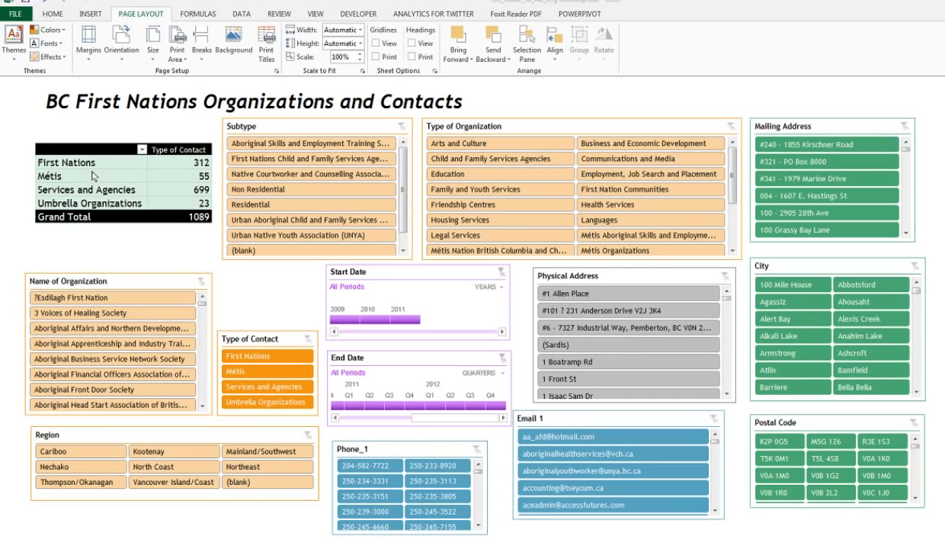
click(93, 177)
click(94, 176)
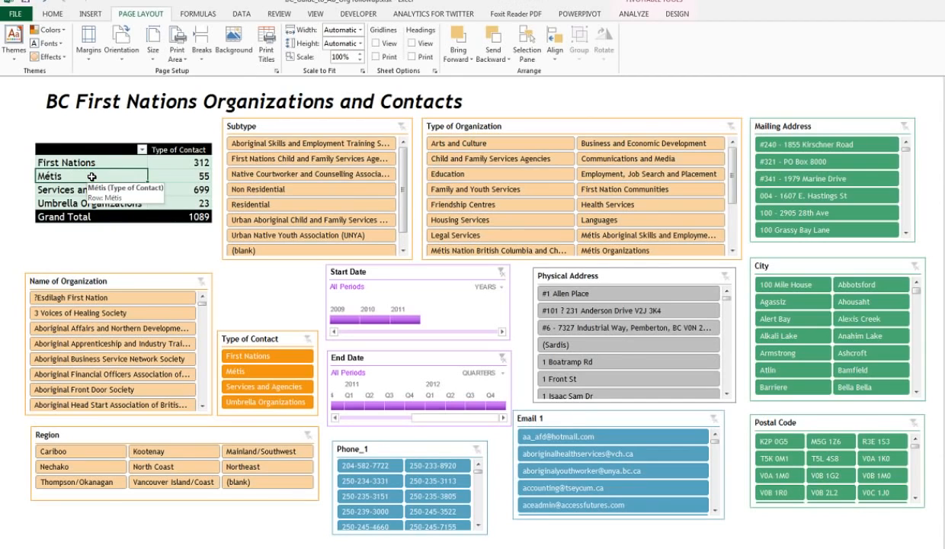
click(308, 126)
click(490, 126)
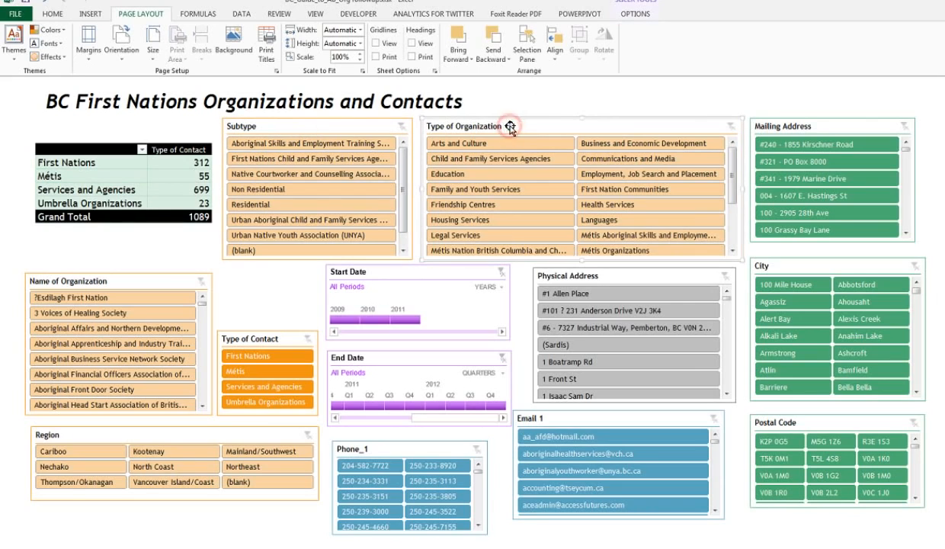
click(797, 120)
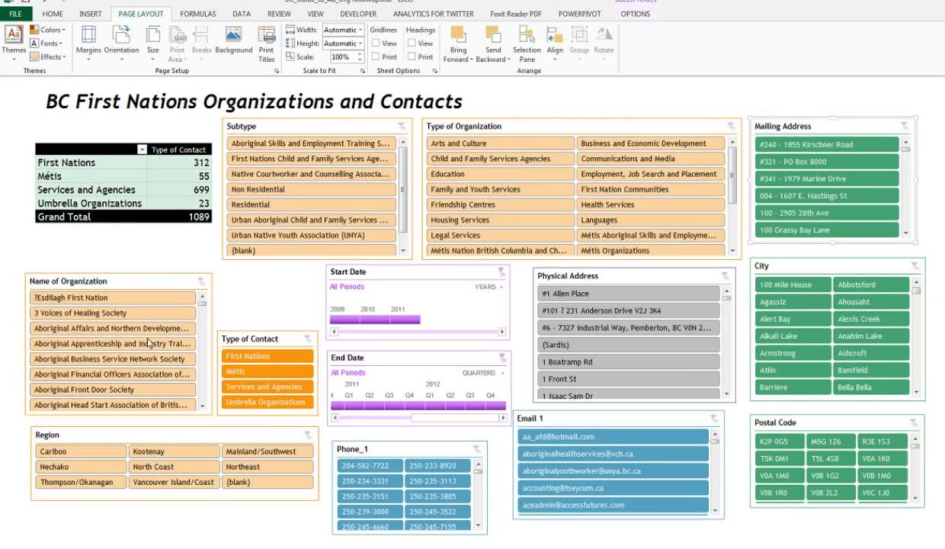
- Move the Type of Contact slicer up beside Name of Organization, and slightly reposition the Region, Phone_1 and Email 1 slicers
drag(258, 338, 258, 304)
drag(235, 436, 233, 444)
click(393, 452)
drag(393, 452, 397, 452)
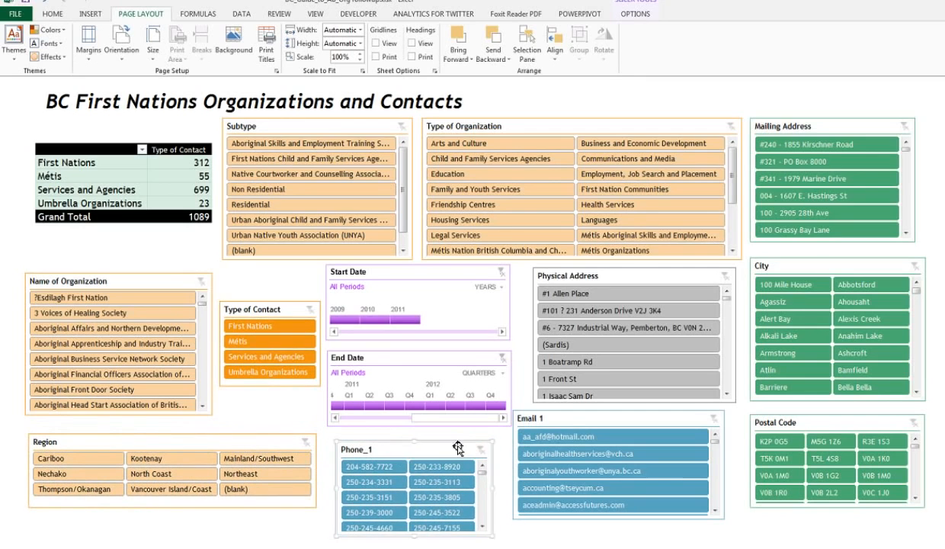
drag(565, 419, 575, 424)
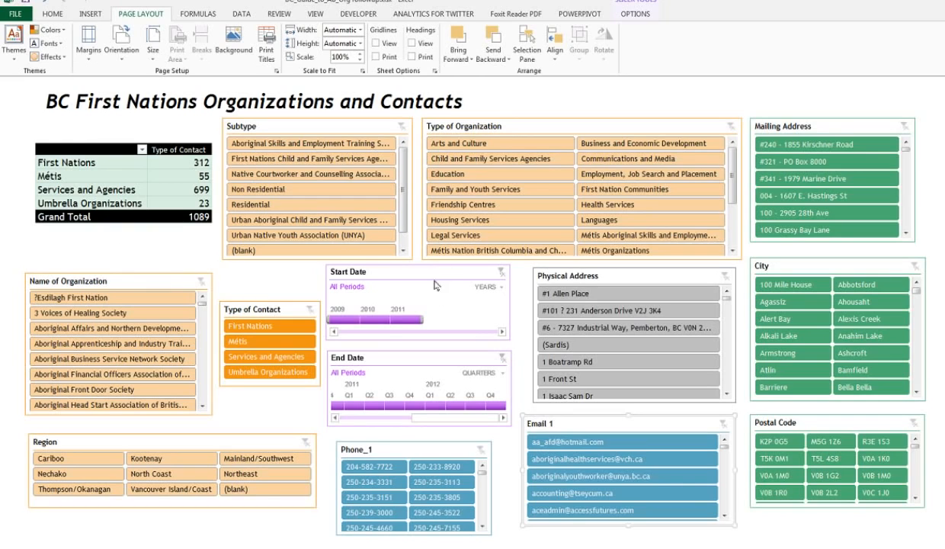
- Test the timelines by filtering Start Date to 2011 and End Date to Q3 2011, and clear the Start Date filter
click(376, 320)
click(404, 319)
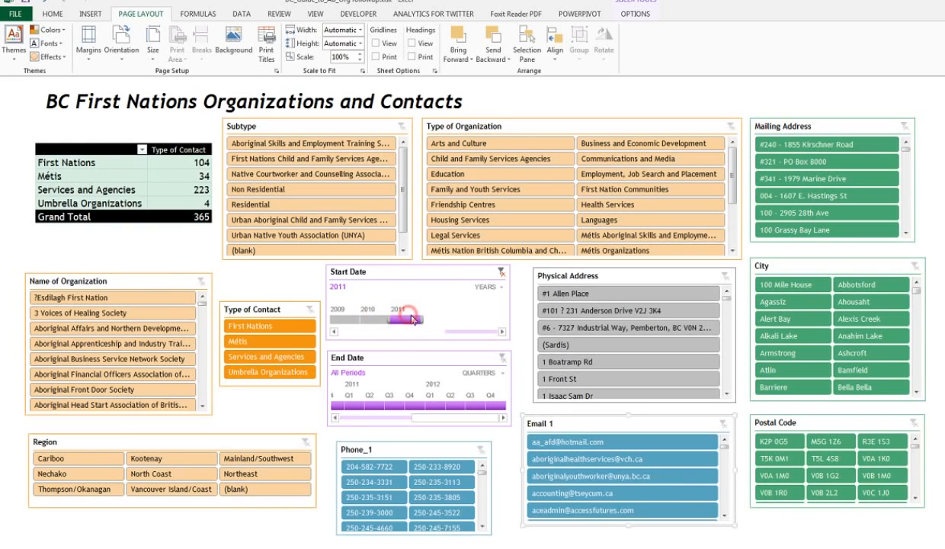
click(388, 405)
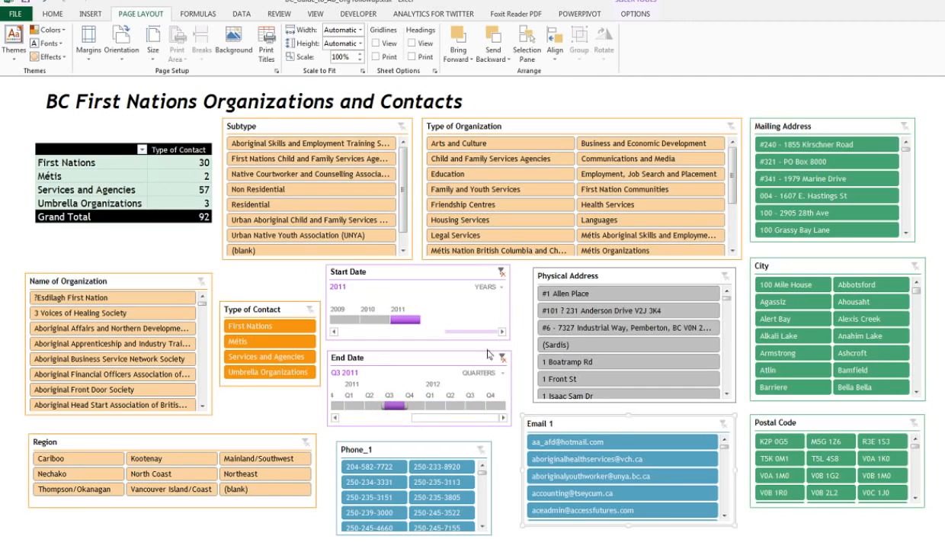
click(502, 279)
- Review which PivotTables the Start Date timeline is connected to in its report connections, and deselect the timeline
right_click(451, 269)
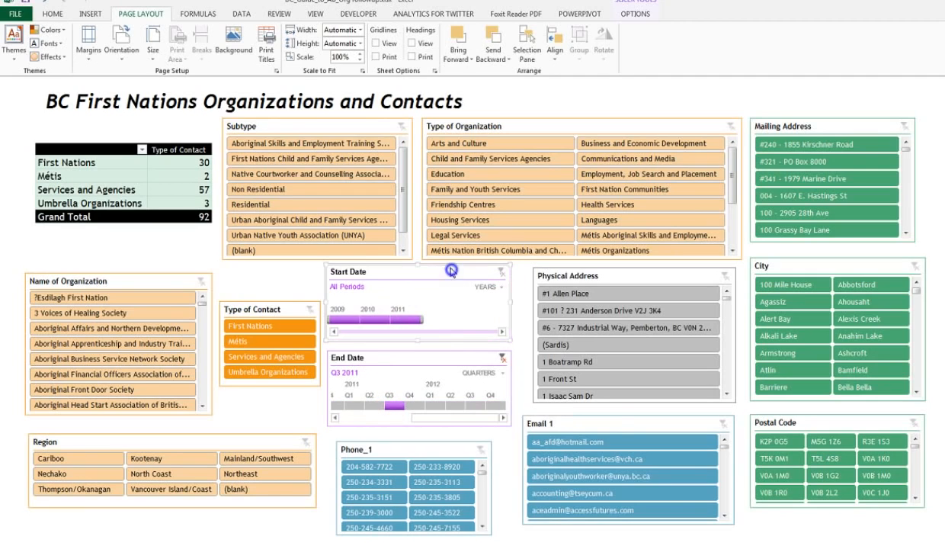
click(499, 369)
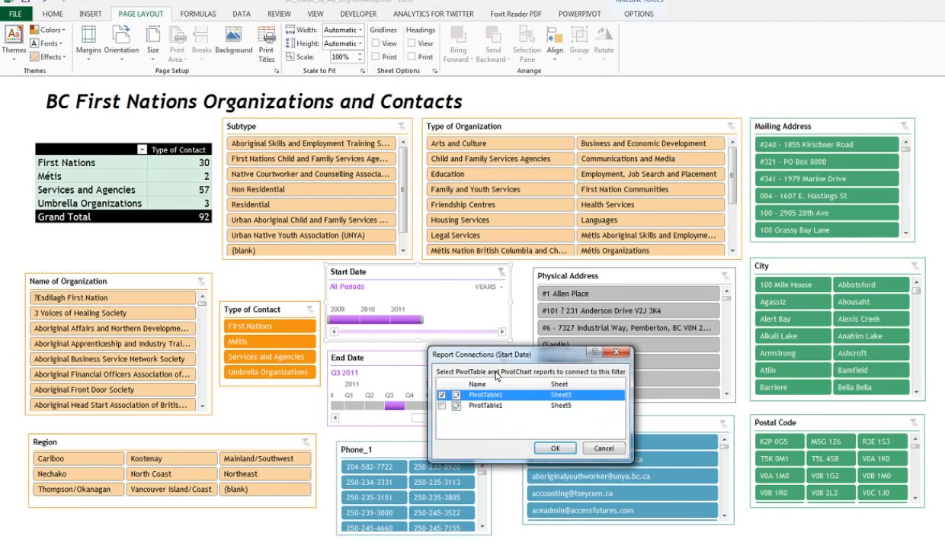
click(554, 447)
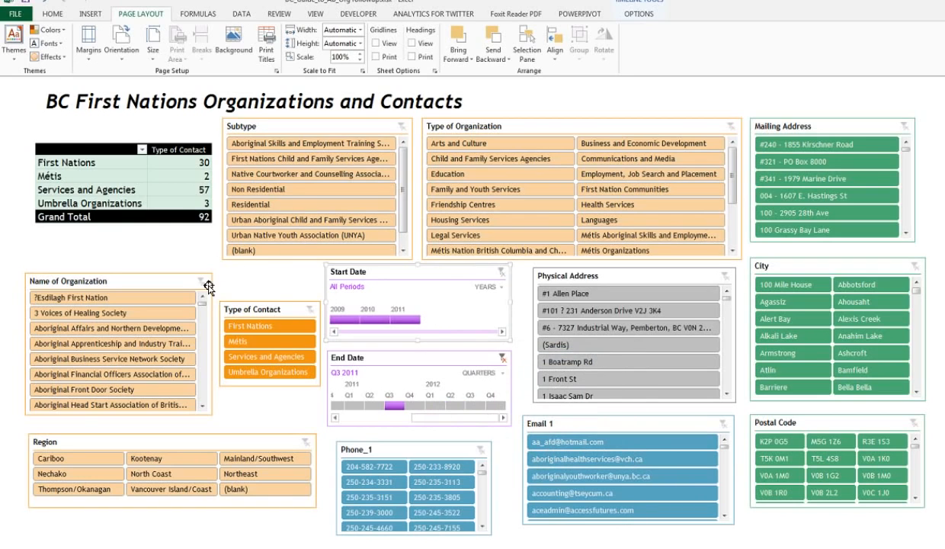
click(277, 285)
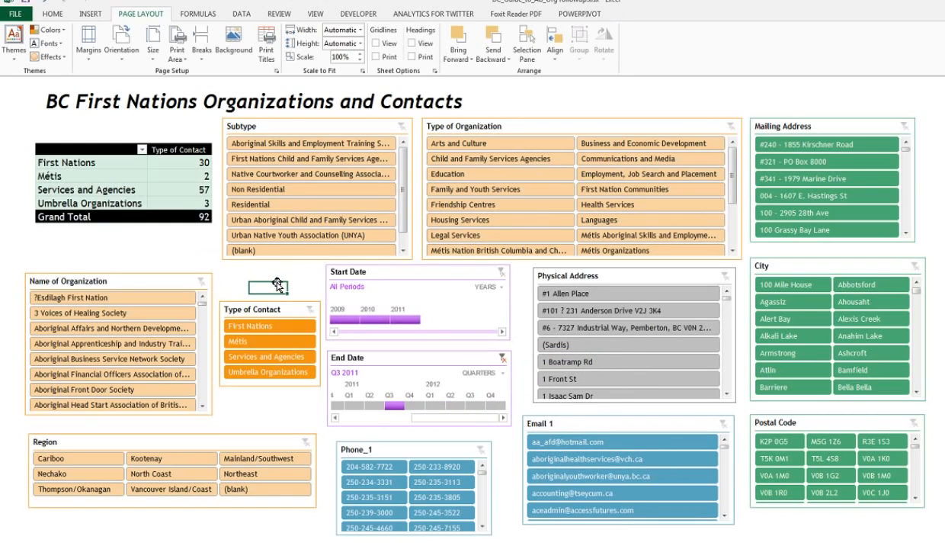